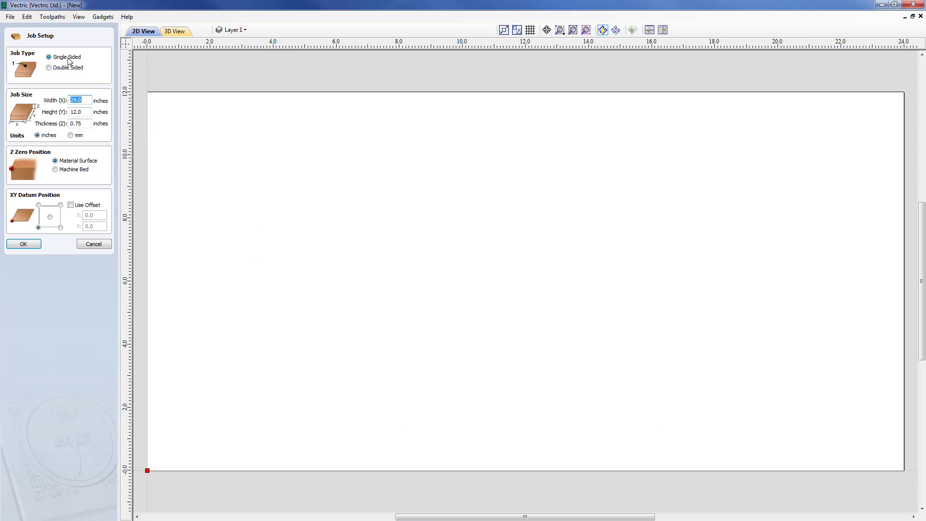
# Set up a single-sided job 24 inches wide, 12 inches high and 0.75 inches thick
pyautogui.click(84, 101)
pyautogui.click(81, 112)
pyautogui.click(82, 124)
pyautogui.click(23, 244)
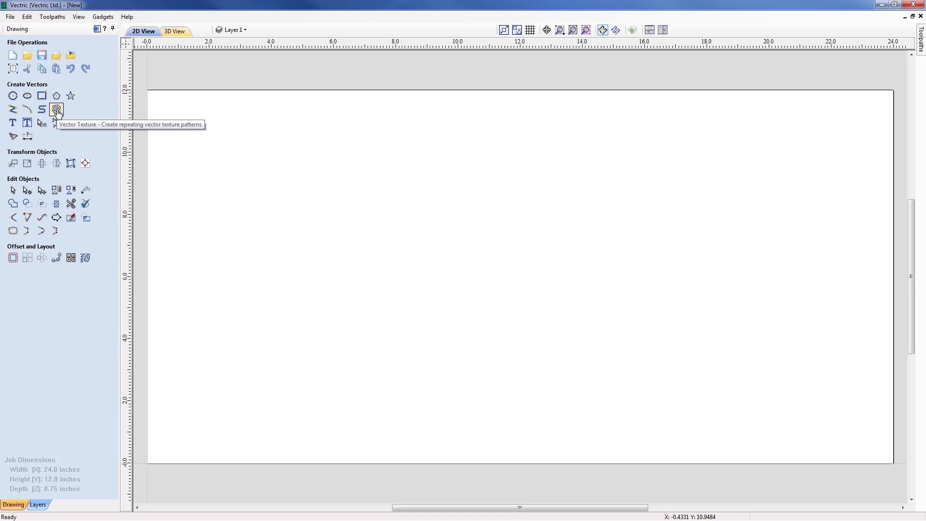
# Start a vector texture and preview it with angle 0, maximum spacing 1 inch, wavelength 6 inches and no spacing variation
pyautogui.click(57, 110)
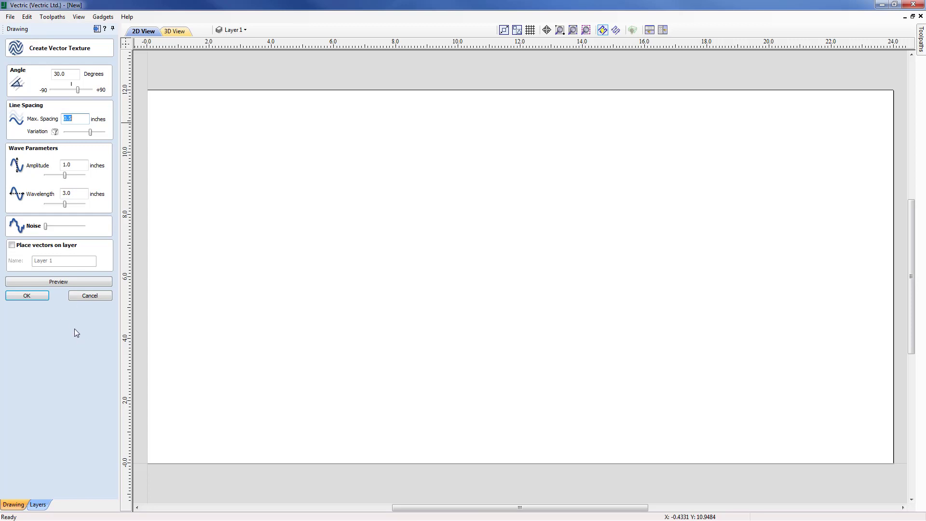
pyautogui.click(59, 281)
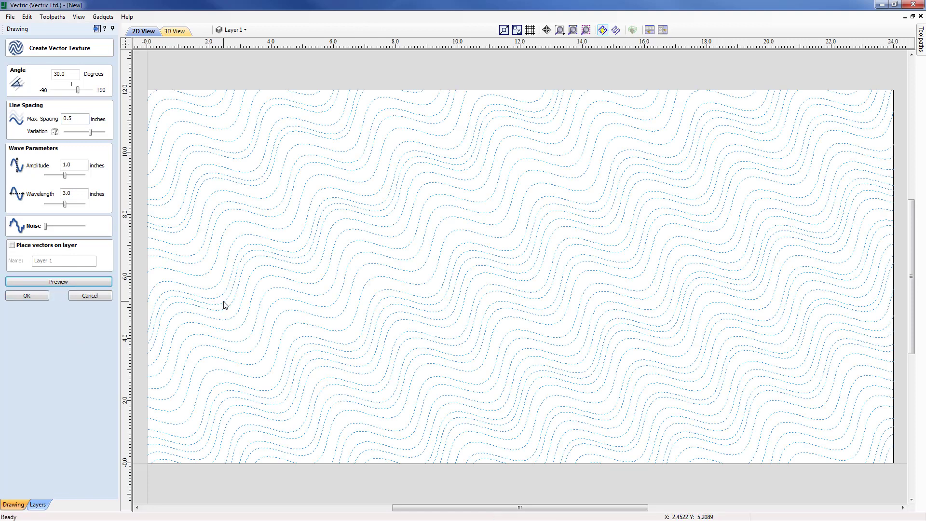
pyautogui.doubleClick(66, 73)
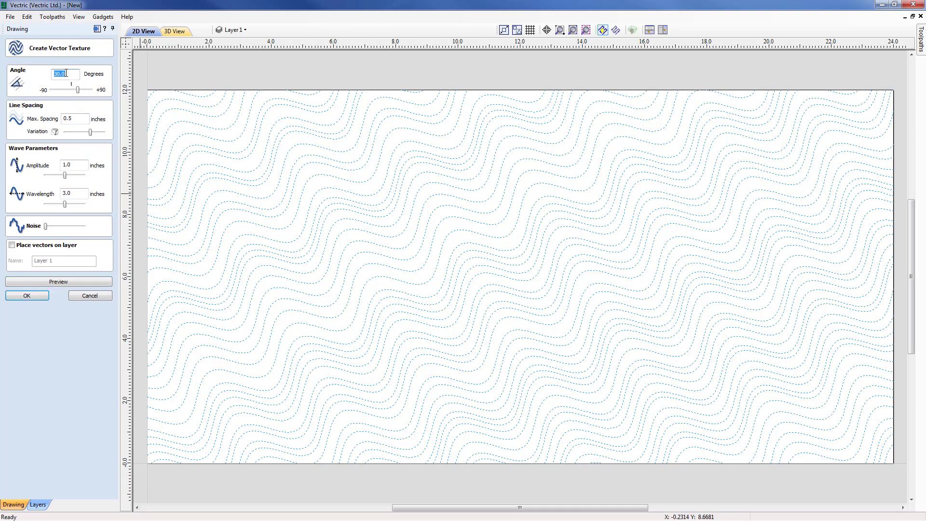
pyautogui.write('0')
pyautogui.doubleClick(74, 120)
pyautogui.write('1')
pyautogui.doubleClick(71, 193)
pyautogui.write('6')
pyautogui.moveTo(90, 131); pyautogui.dragTo(65, 131)
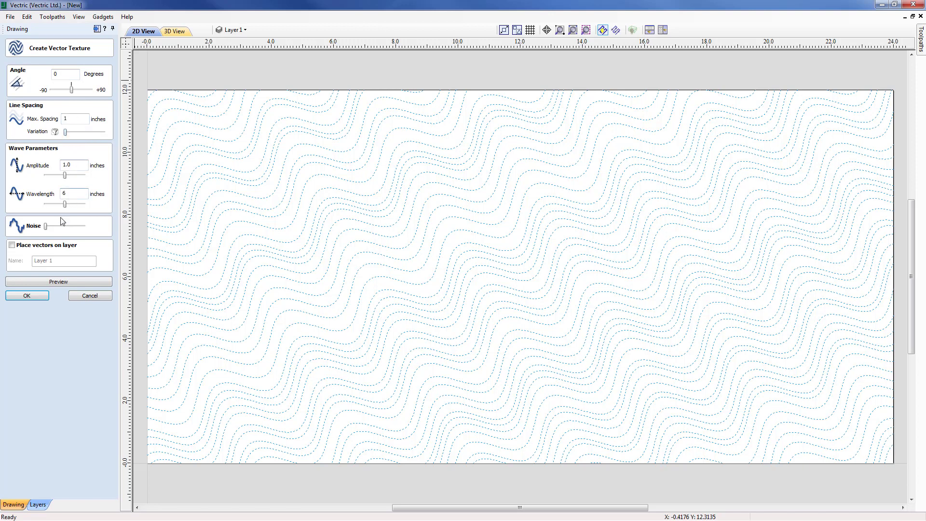
pyautogui.click(55, 278)
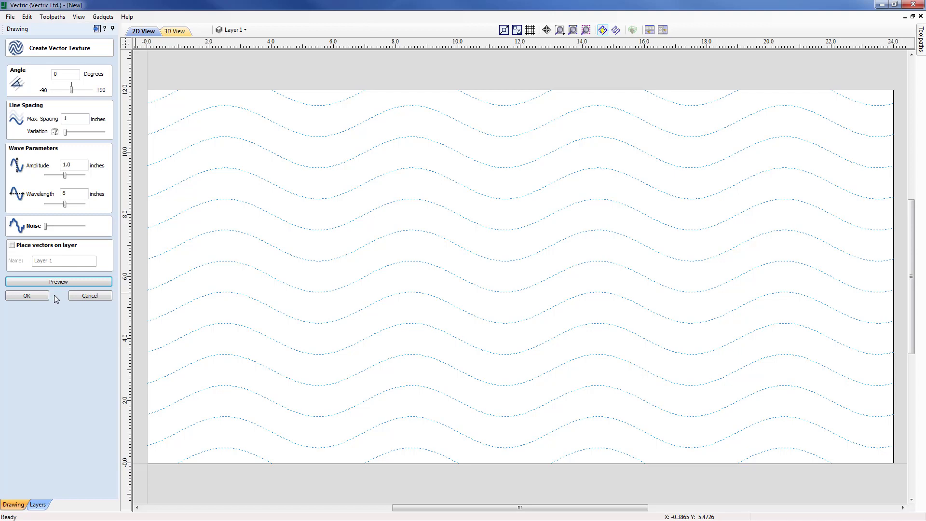
# Preview the wave texture at an angle of 30 degrees and at -42.3 degrees
pyautogui.doubleClick(60, 73)
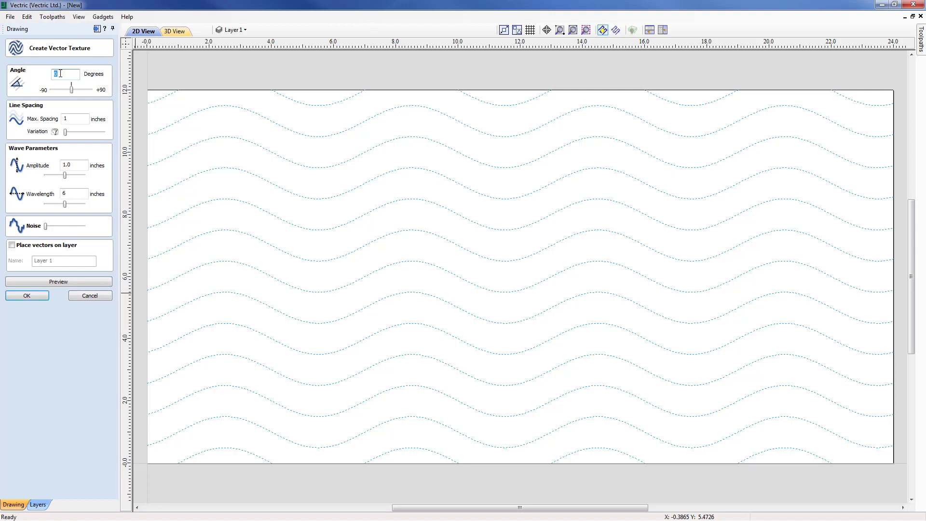
pyautogui.write('30')
pyautogui.click(36, 284)
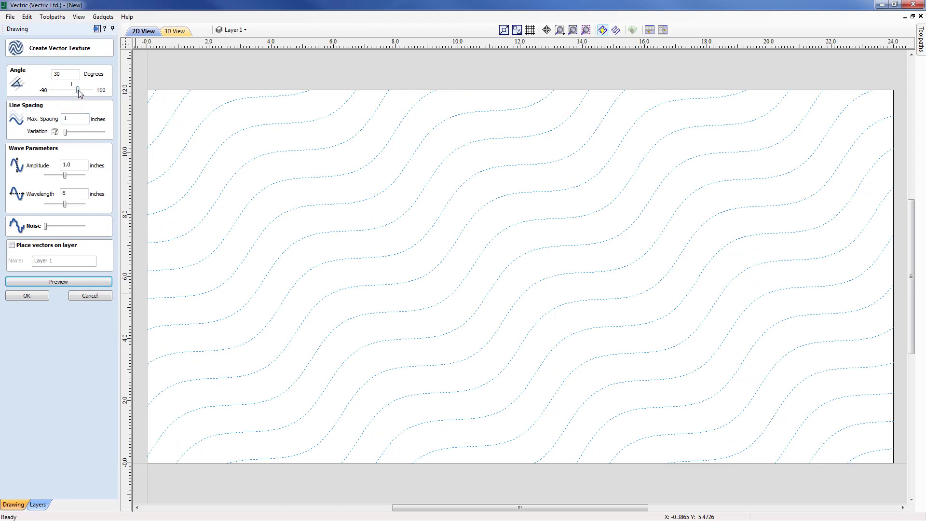
pyautogui.moveTo(78, 90); pyautogui.dragTo(61, 92)
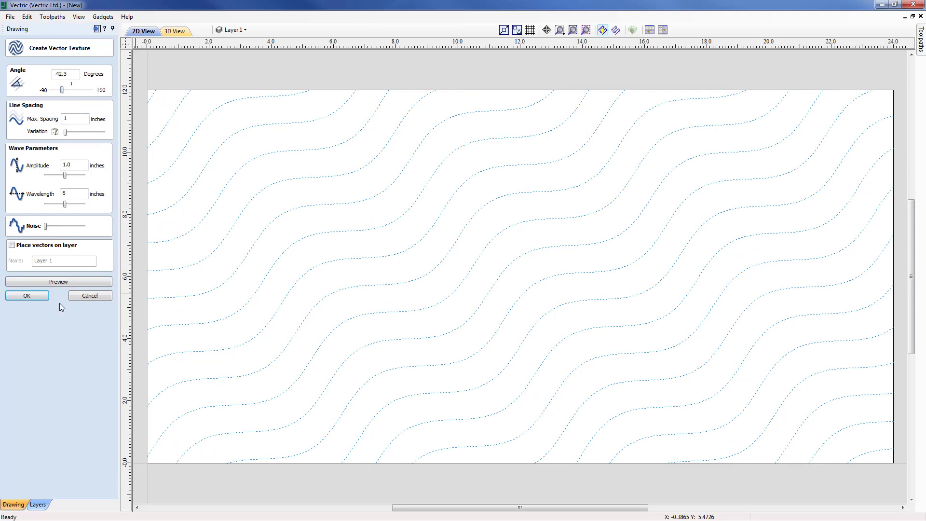
pyautogui.click(59, 282)
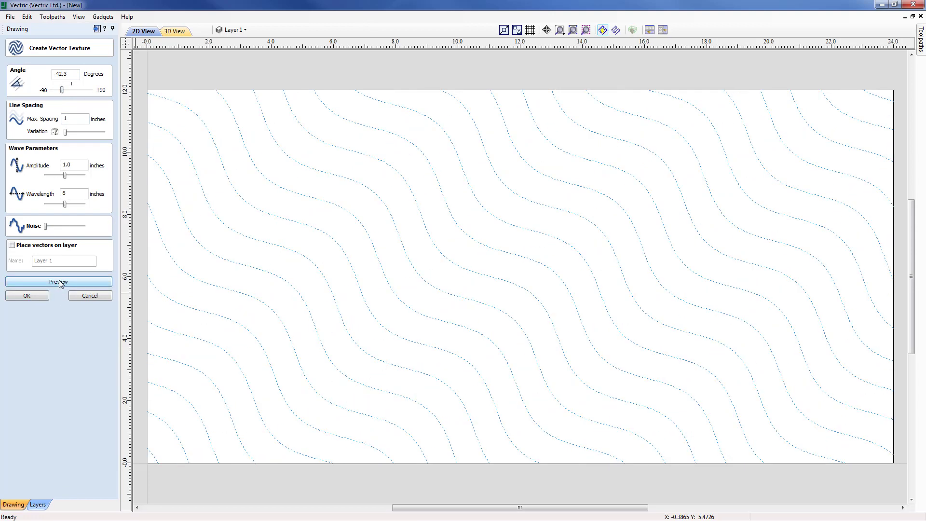
# Set the texture angle back to 0 degrees and preview the horizontal waves
pyautogui.click(69, 73)
pyautogui.doubleClick(70, 73)
pyautogui.write('0')
pyautogui.click(52, 282)
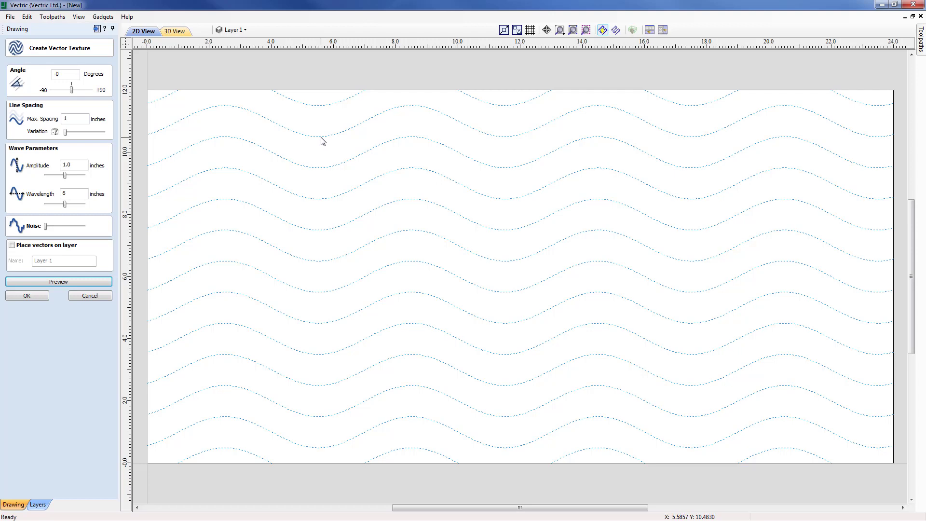
# Preview the waves with a maximum line spacing of .5 inches and with one of 2 inches
pyautogui.click(66, 119)
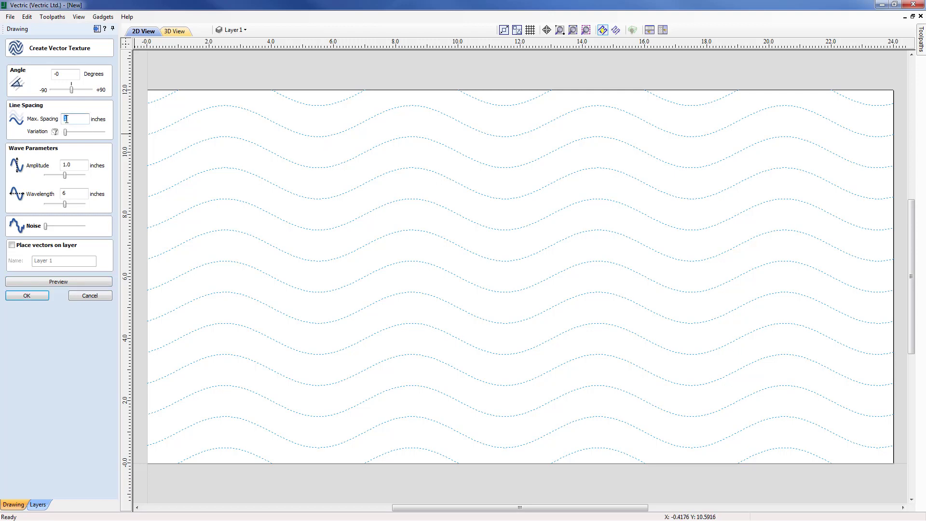
pyautogui.write('.5')
pyautogui.click(55, 282)
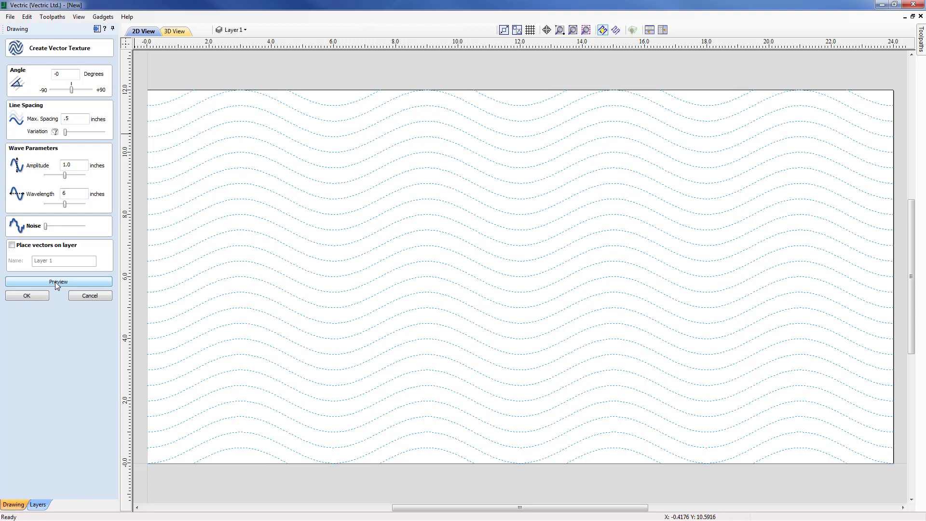
pyautogui.doubleClick(71, 121)
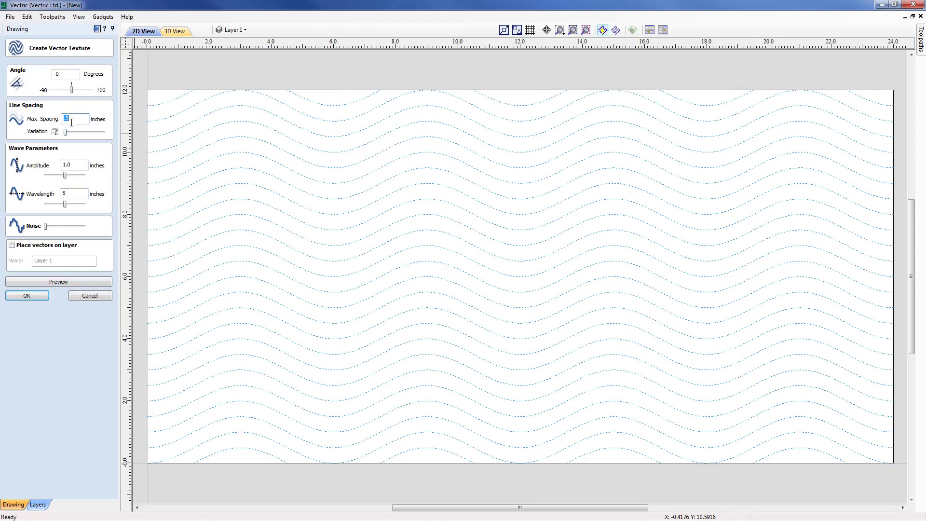
pyautogui.write('2')
pyautogui.click(56, 281)
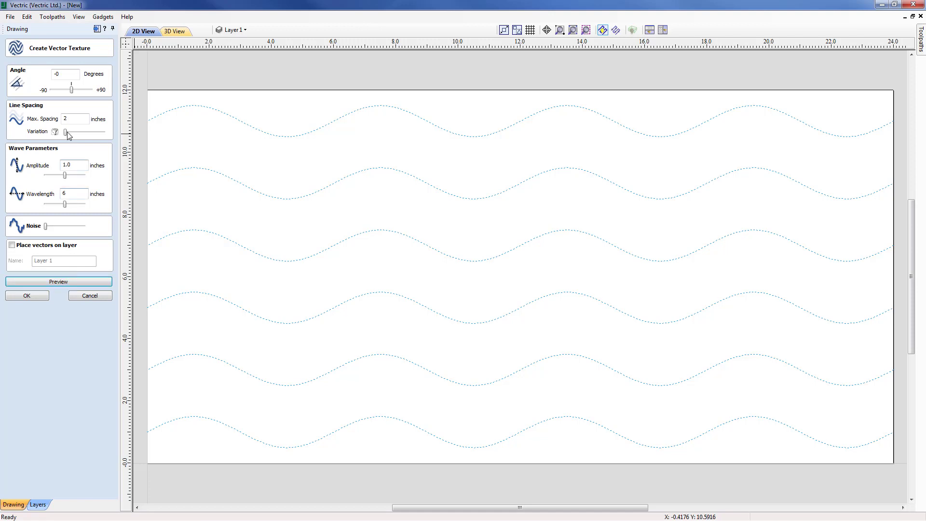
# Set the maximum line spacing to .5 inches and preview it with the spacing variation raised to about two thirds
pyautogui.doubleClick(66, 119)
pyautogui.write('.5')
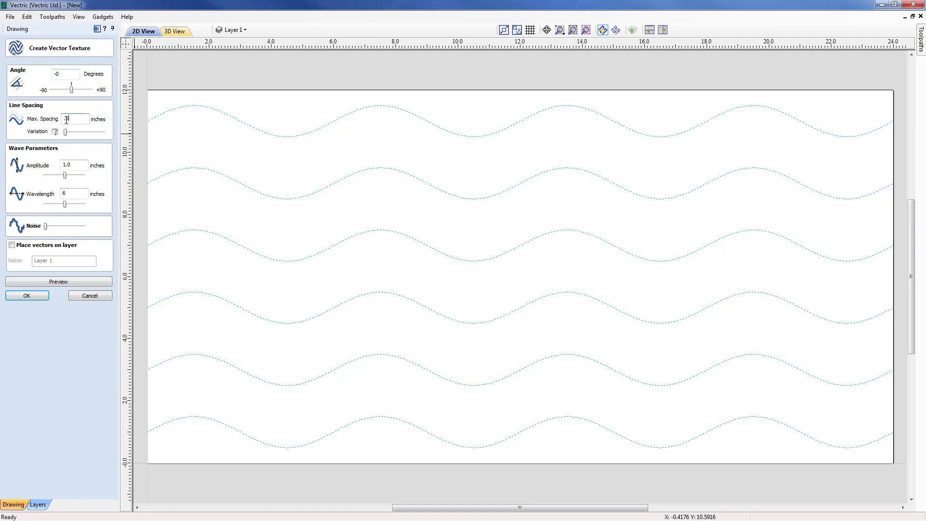
pyautogui.click(66, 280)
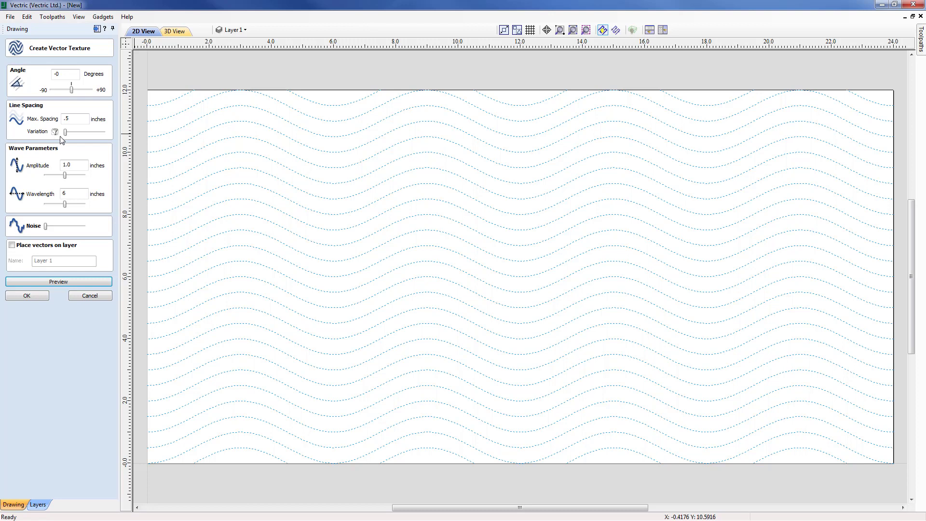
pyautogui.moveTo(65, 133); pyautogui.dragTo(93, 134)
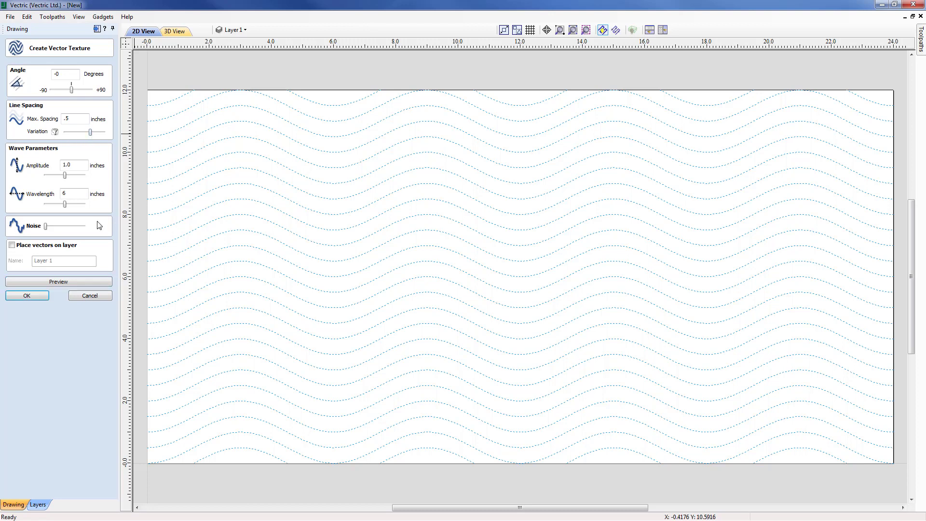
pyautogui.click(93, 281)
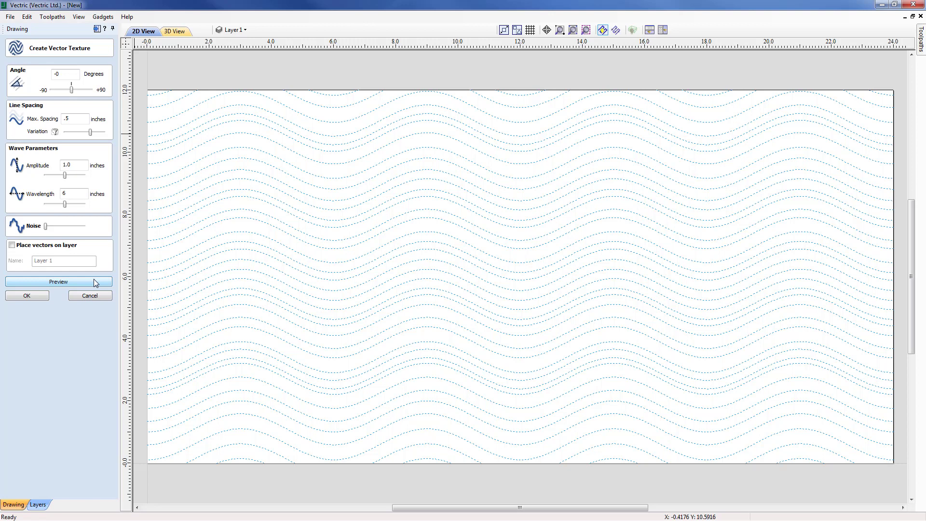
# Set the maximum line spacing to 2 inches and preview it at the existing variation and at full variation
pyautogui.doubleClick(70, 119)
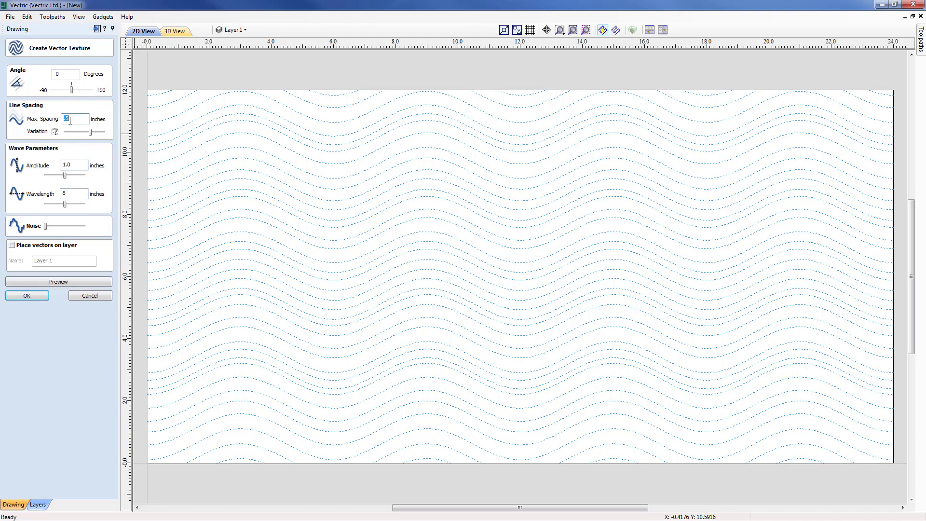
pyautogui.write('2')
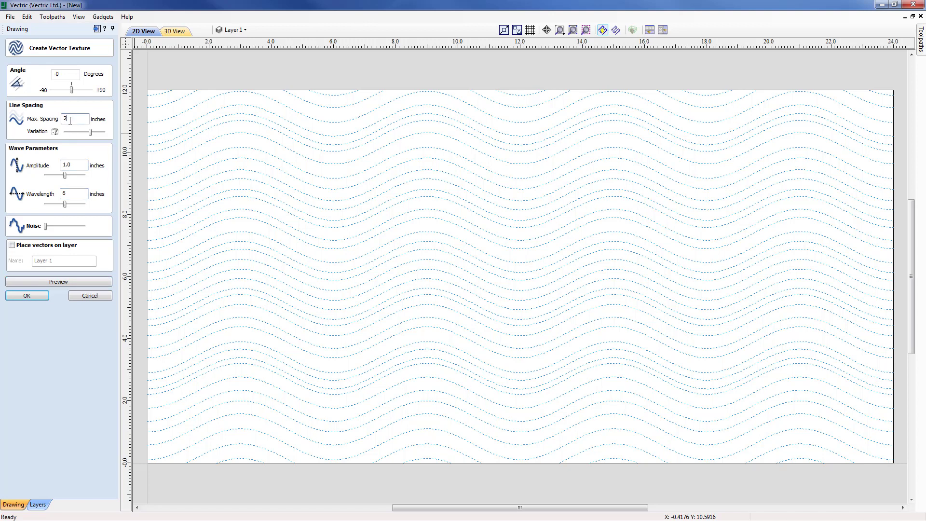
pyautogui.click(72, 282)
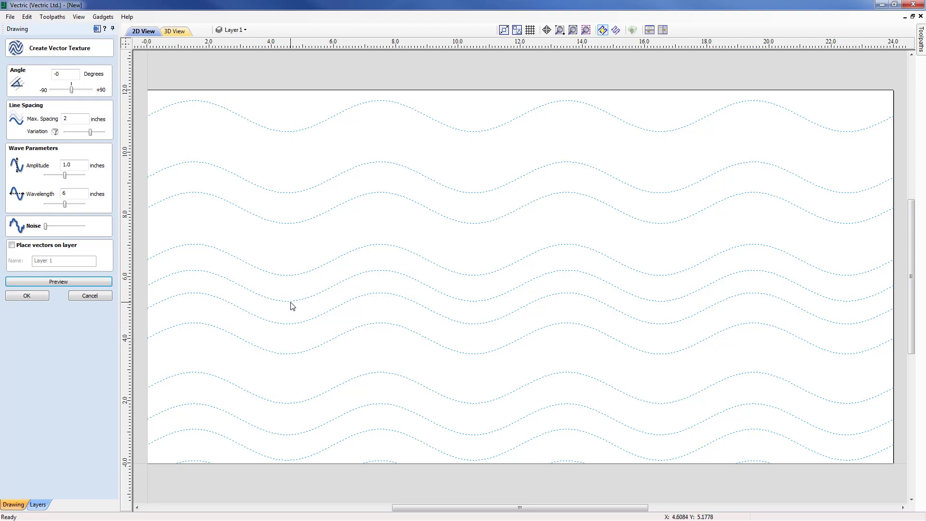
pyautogui.moveTo(91, 132)
pyautogui.mouseDown()
pyautogui.moveTo(72, 134)
pyautogui.moveTo(104, 133)
pyautogui.mouseUp()
pyautogui.click(85, 280)
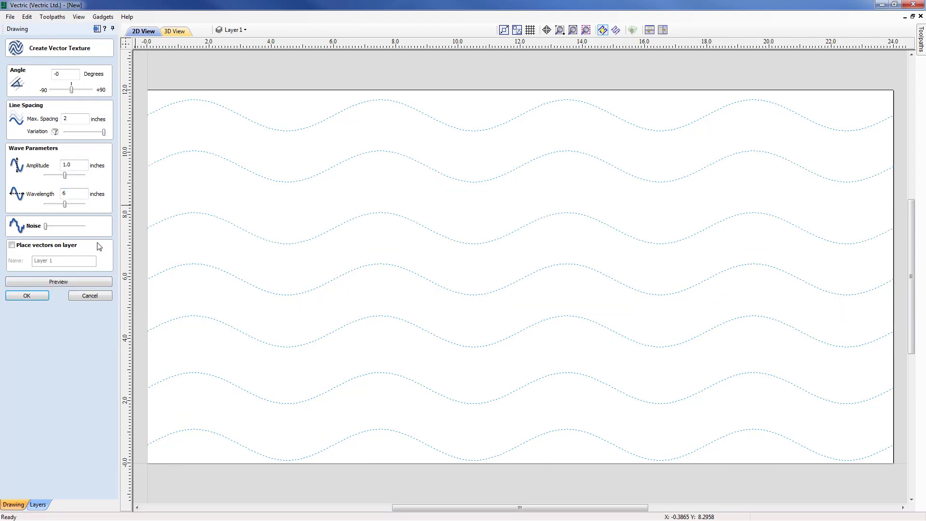
pyautogui.click(96, 284)
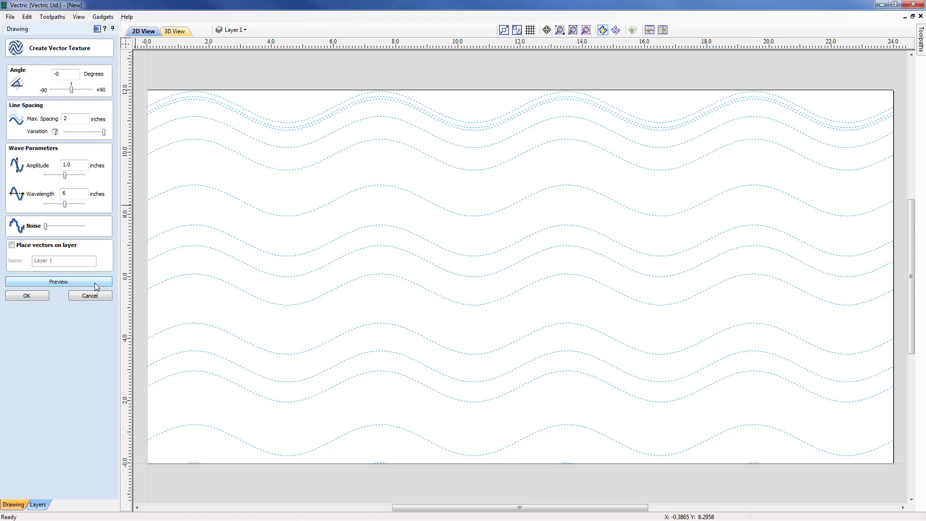
# Set the maximum line spacing to 1 inch with zero variation, and create the wave vectors
pyautogui.doubleClick(70, 116)
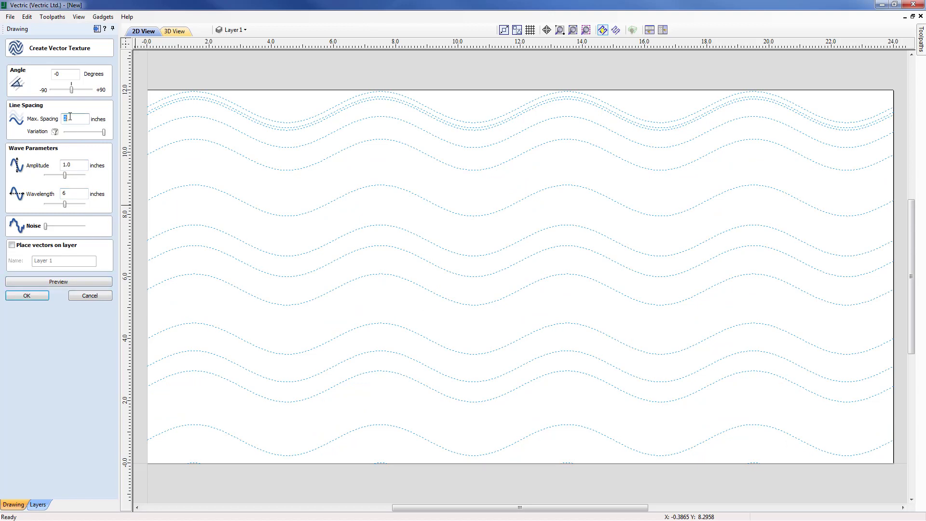
pyautogui.write('1')
pyautogui.moveTo(104, 133); pyautogui.dragTo(65, 137)
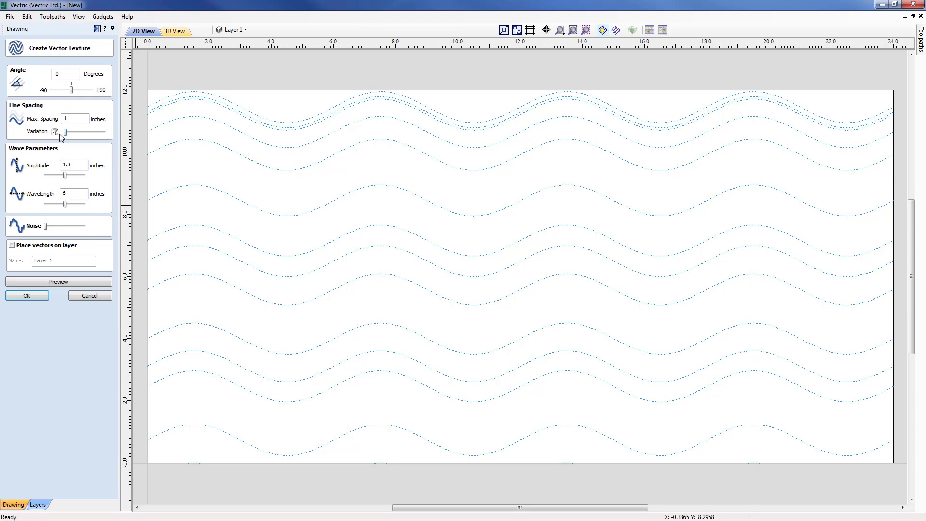
pyautogui.click(73, 281)
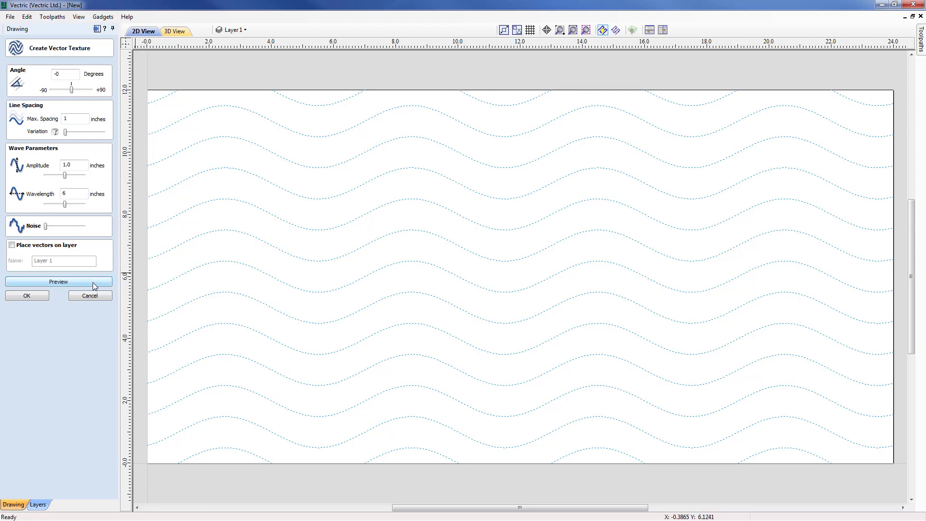
pyautogui.click(34, 297)
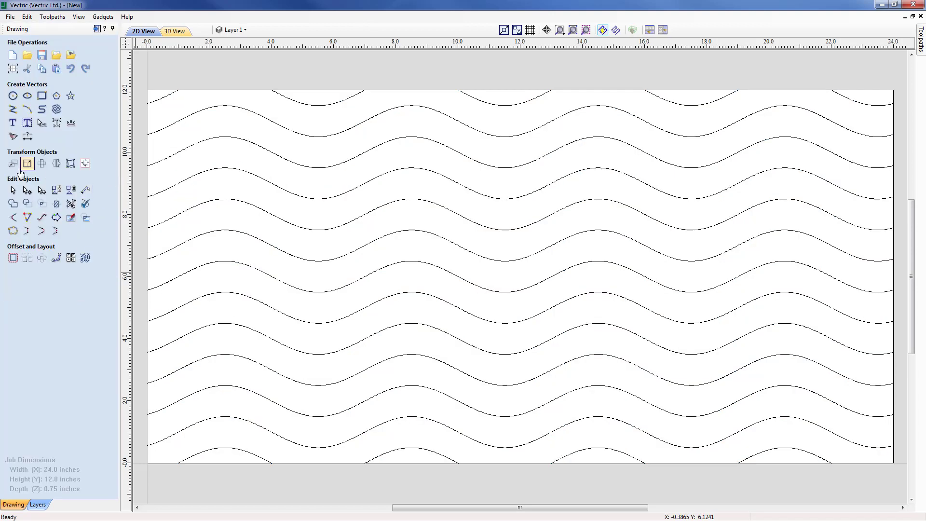
# Measure from the crest to the adjacent trough of one wave to check its amplitude
pyautogui.click(86, 192)
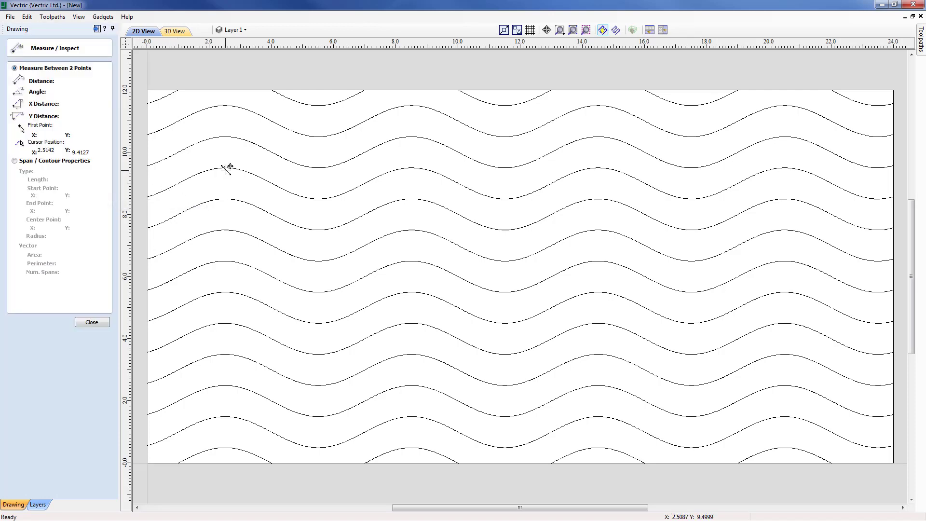
pyautogui.moveTo(226, 166); pyautogui.dragTo(318, 198)
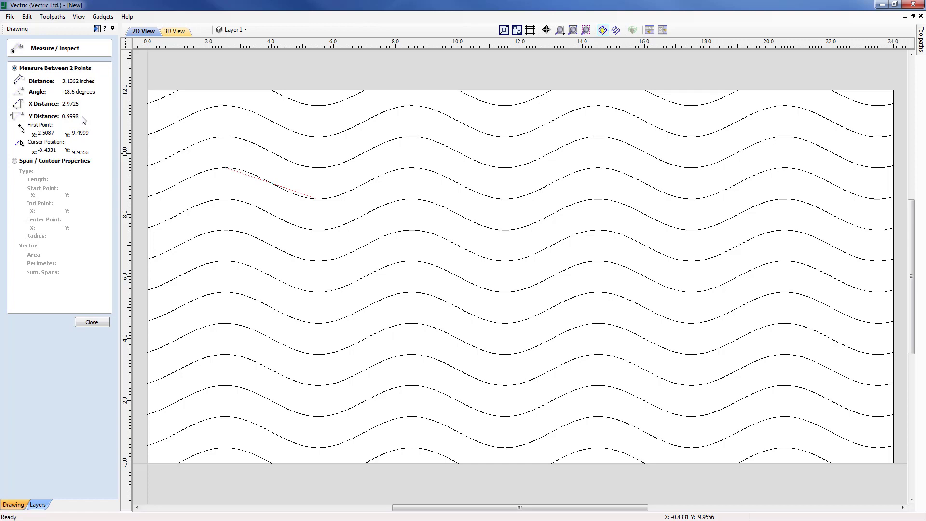
pyautogui.click(97, 323)
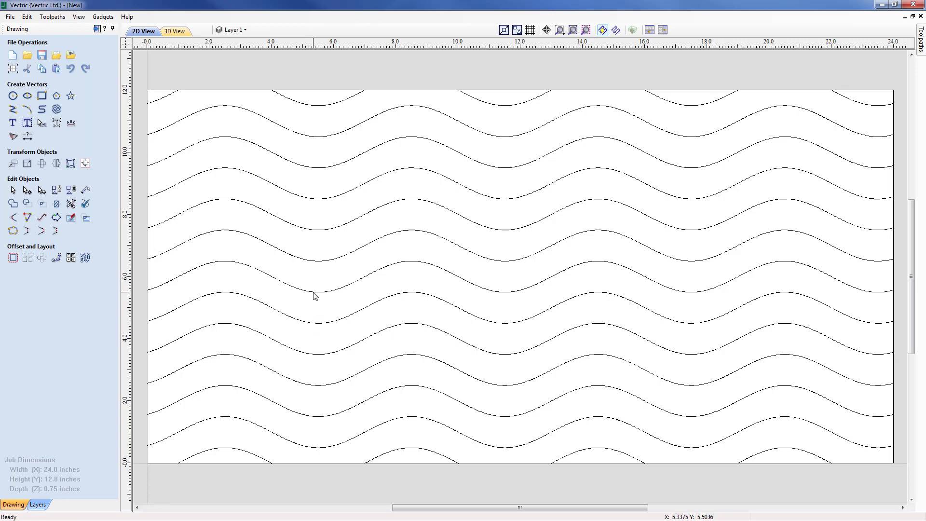
# Reopen the vector texture settings with all wave vectors selected, and preview the waves with an amplitude of .5 inches
pyautogui.hotkey('ctrl', 'a')
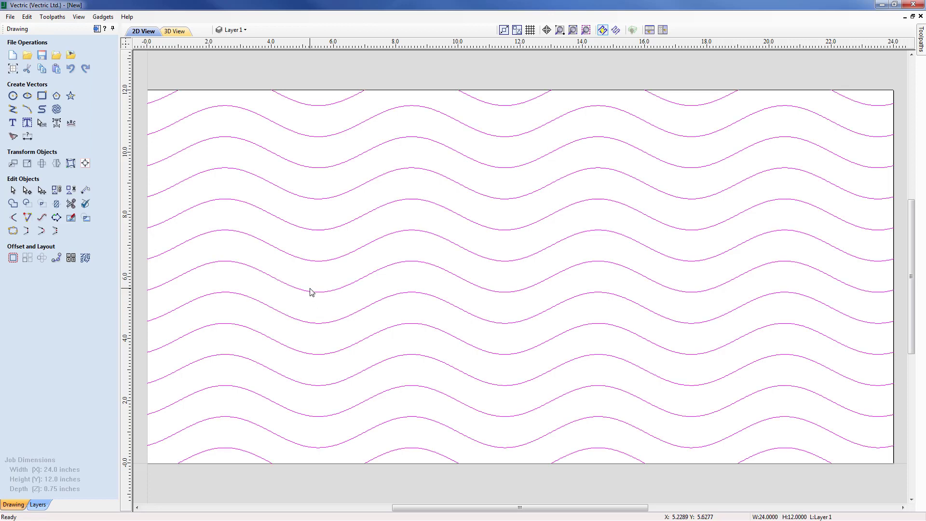
pyautogui.click(57, 111)
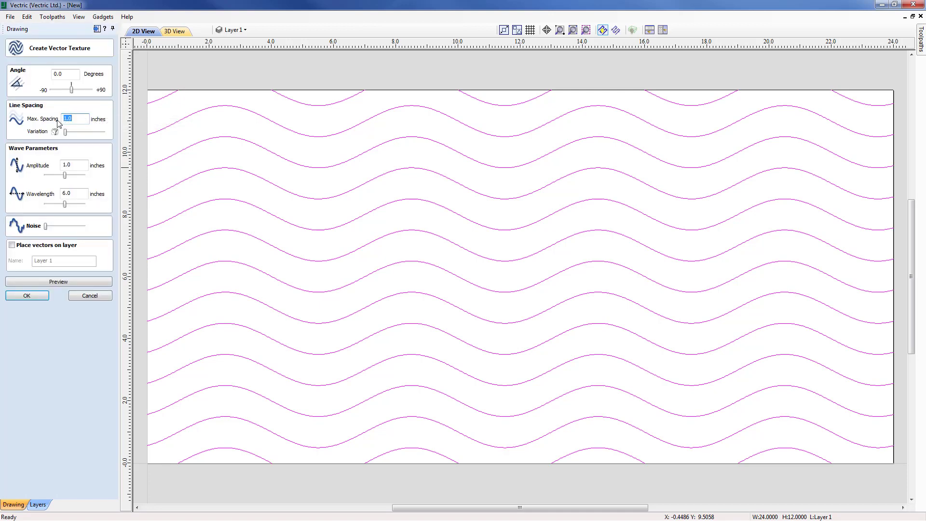
pyautogui.click(77, 165)
pyautogui.moveTo(77, 165); pyautogui.dragTo(64, 165)
pyautogui.write('.5')
pyautogui.click(69, 280)
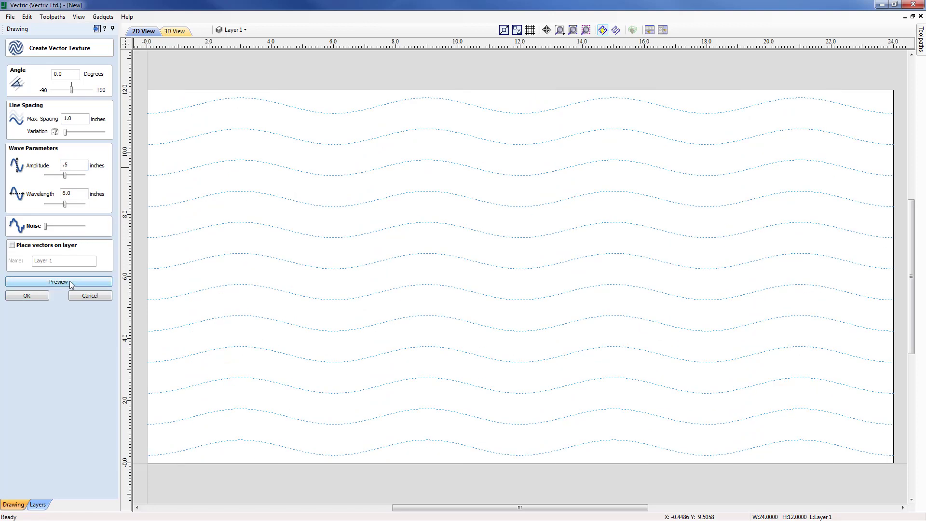
# Set the wave amplitude to 2 inches and preview the taller waves
pyautogui.doubleClick(70, 163)
pyautogui.write('2')
pyautogui.click(69, 280)
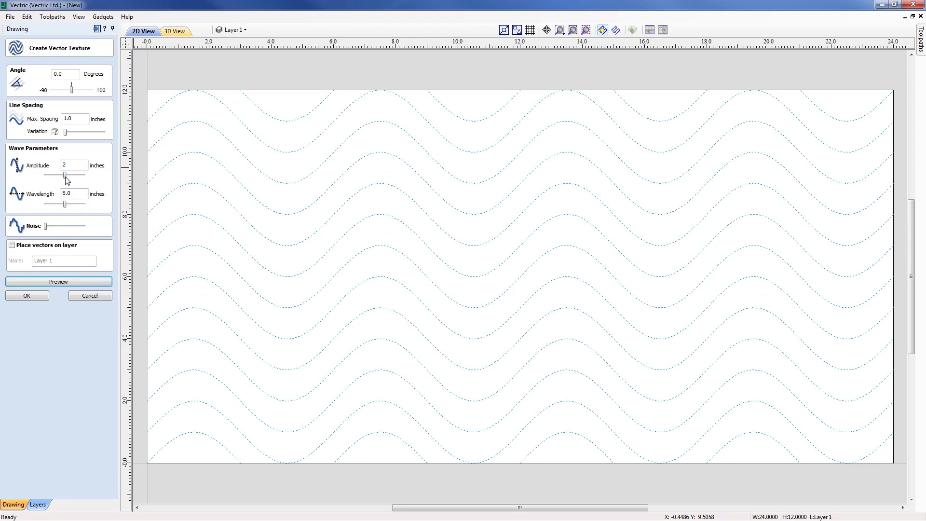
# Preview the waves with an amplitude of 0.92 inches, and set the amplitude to 1 inch and preview them again
pyautogui.moveTo(68, 182); pyautogui.dragTo(57, 182)
pyautogui.click(66, 281)
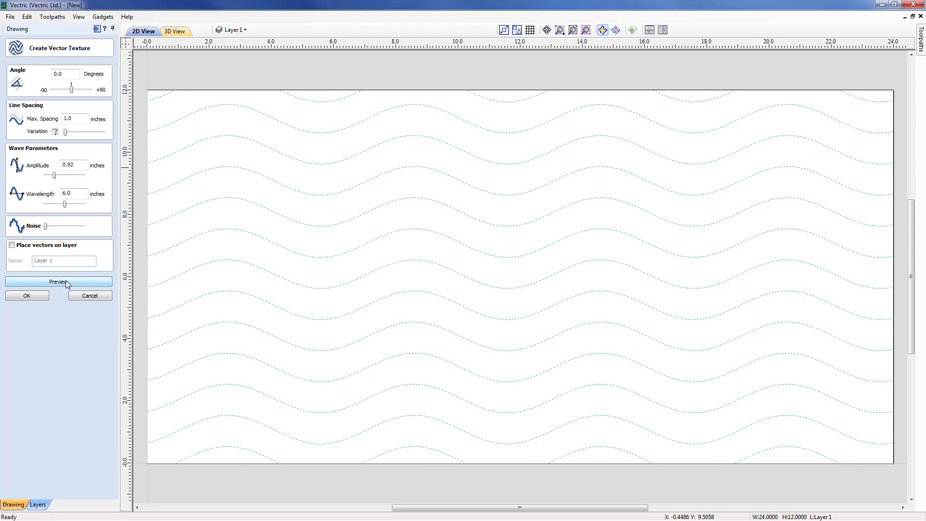
pyautogui.doubleClick(77, 166)
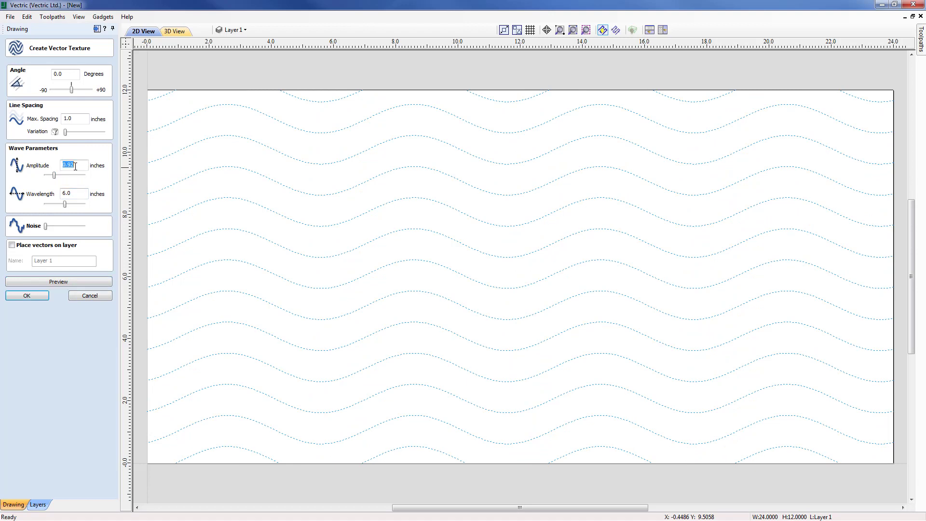
pyautogui.write('1')
pyautogui.click(75, 285)
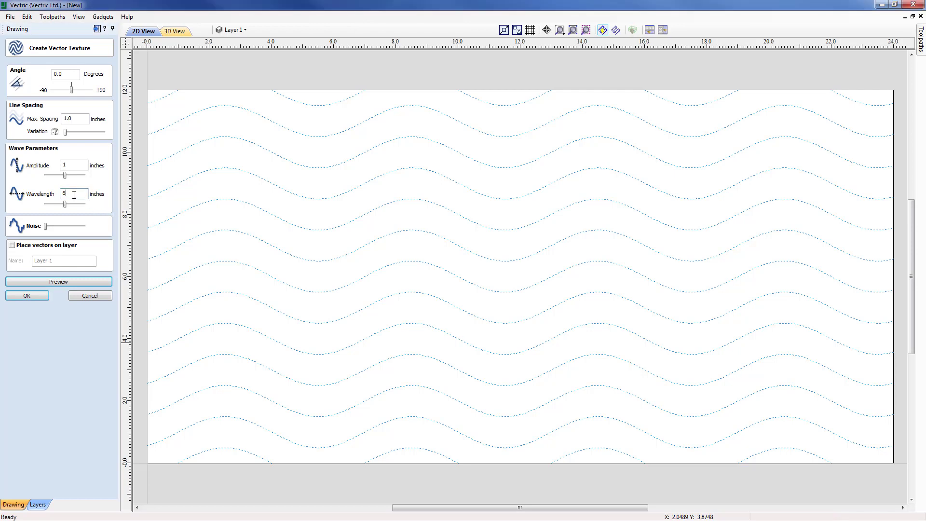
# Preview the wave pattern with wavelengths of 2, 18 and 32 inches in turn
pyautogui.write('2')
pyautogui.click(68, 283)
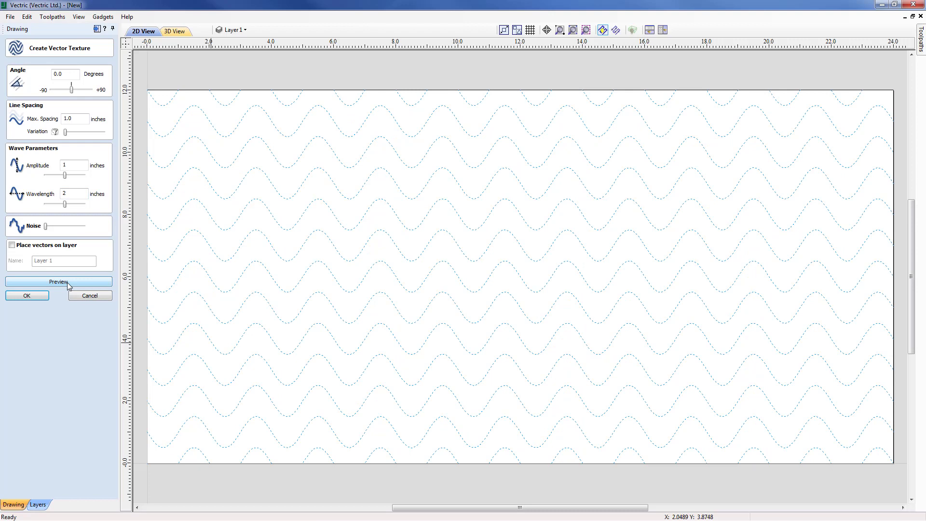
pyautogui.doubleClick(68, 194)
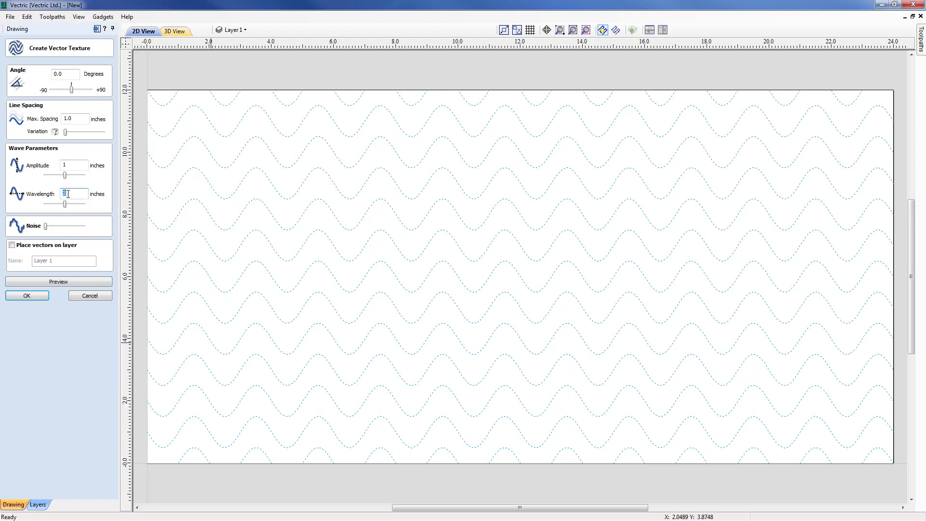
pyautogui.write('18')
pyautogui.click(48, 282)
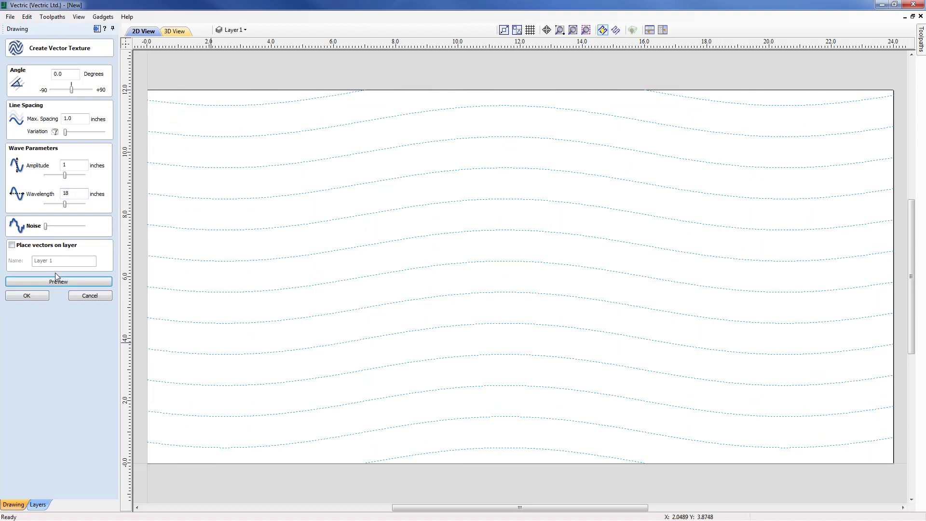
pyautogui.doubleClick(72, 192)
pyautogui.write('32')
pyautogui.click(67, 282)
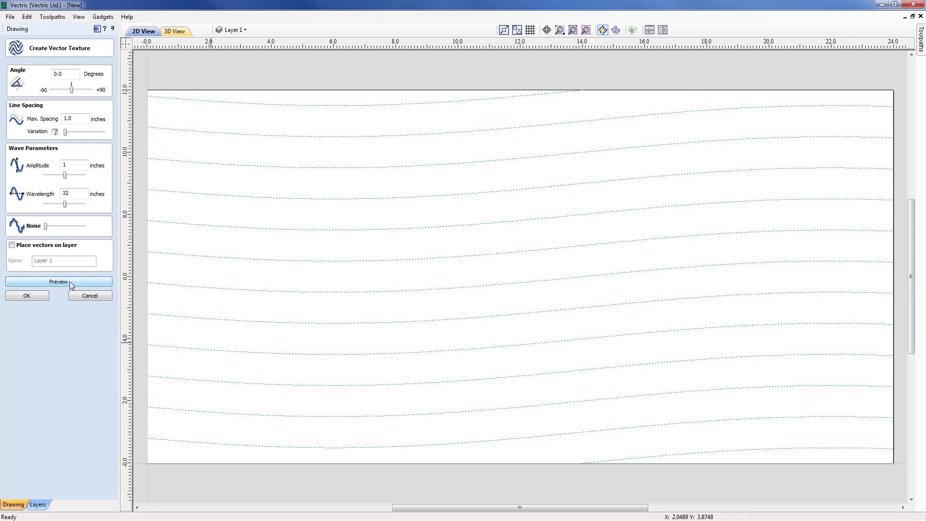
# Set the wavelength to 6 inches and preview the waves
pyautogui.doubleClick(71, 192)
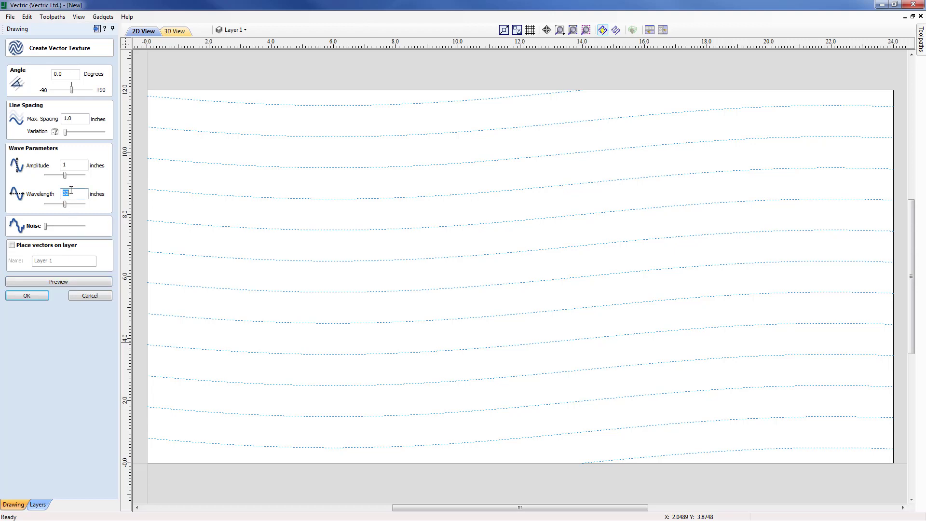
pyautogui.write('6')
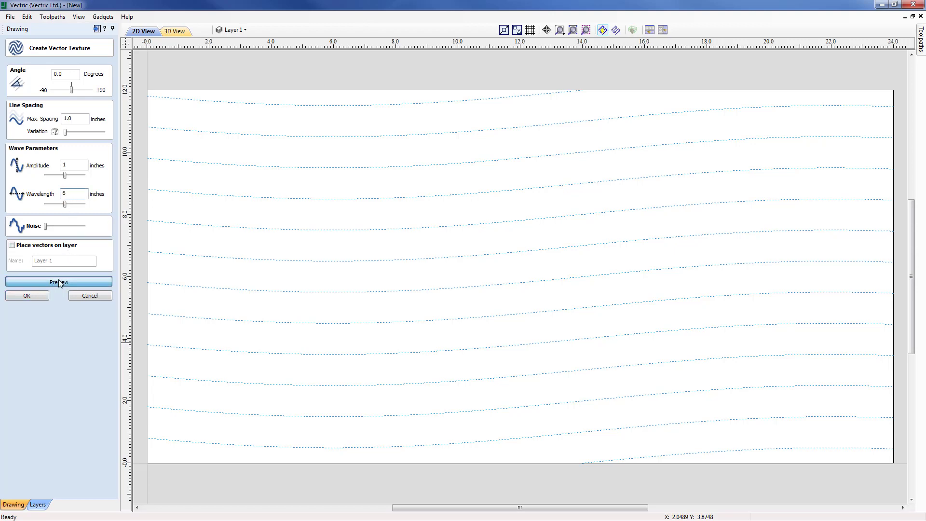
pyautogui.click(58, 279)
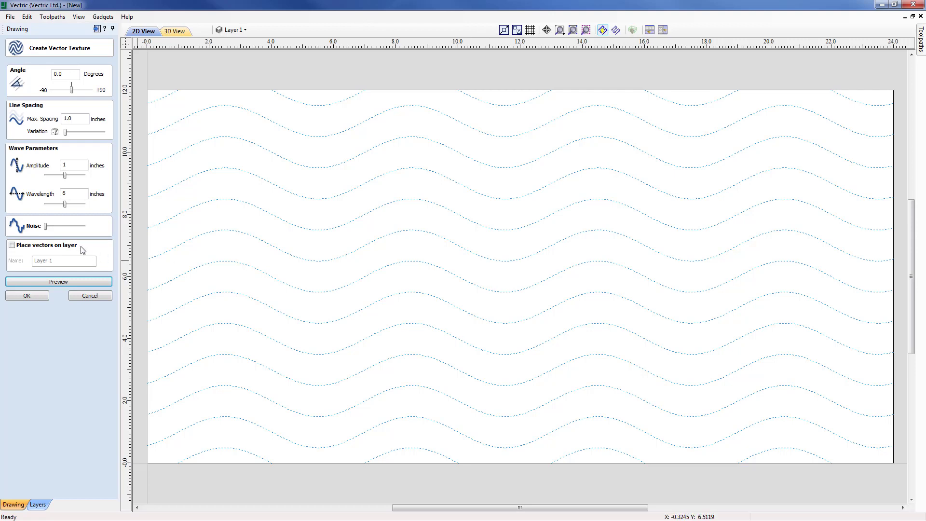
# Preview the waves with a moderate amount of noise, and raise the noise to nearly the maximum and preview again
pyautogui.moveTo(46, 227); pyautogui.dragTo(63, 227)
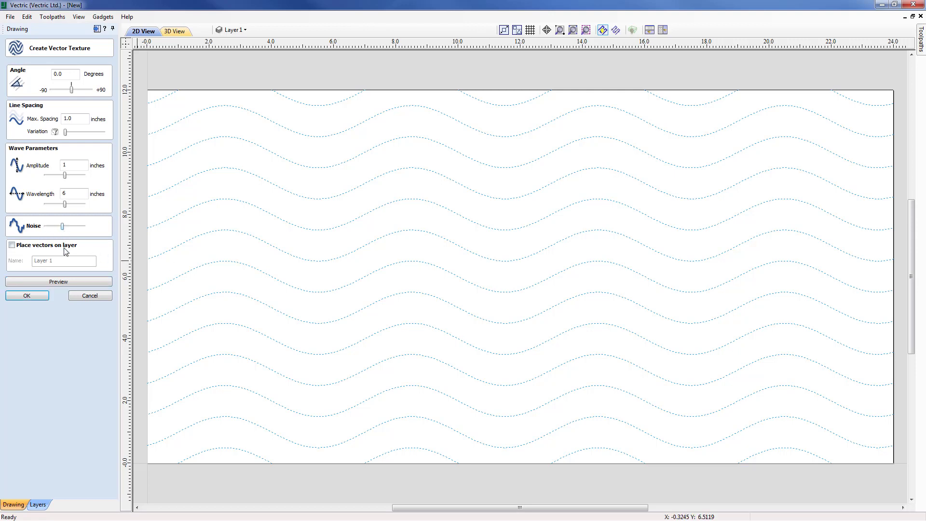
pyautogui.click(62, 281)
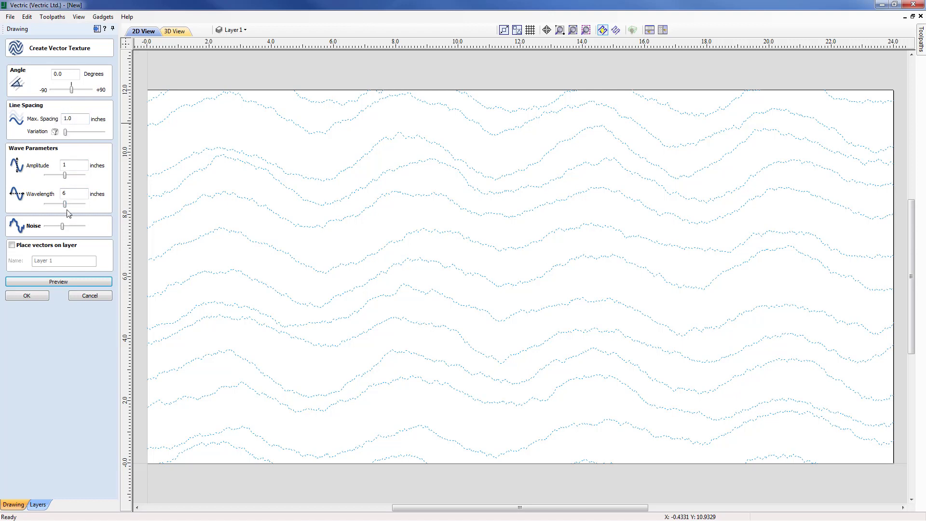
pyautogui.moveTo(65, 230); pyautogui.dragTo(87, 231)
pyautogui.click(87, 282)
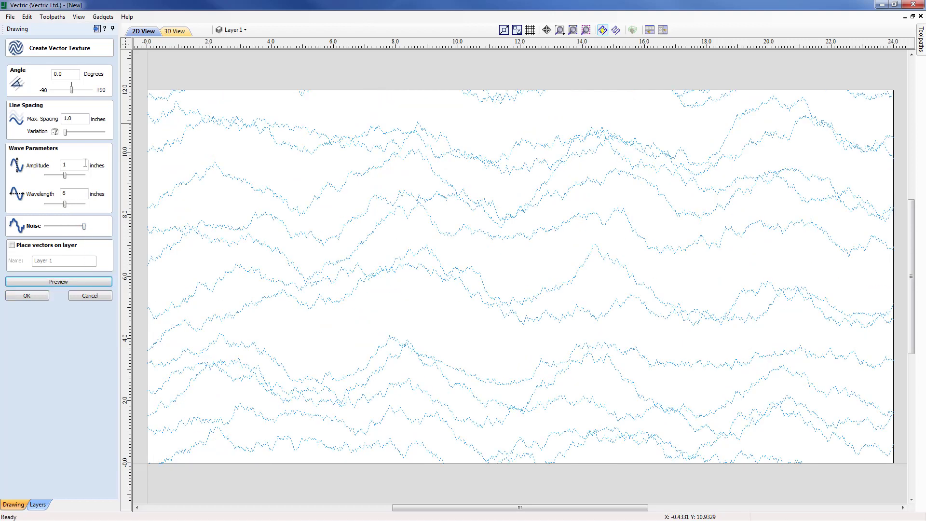
# Set the maximum line spacing to .25 inches, regenerate the preview, and create the noisy wave vectors
pyautogui.doubleClick(67, 118)
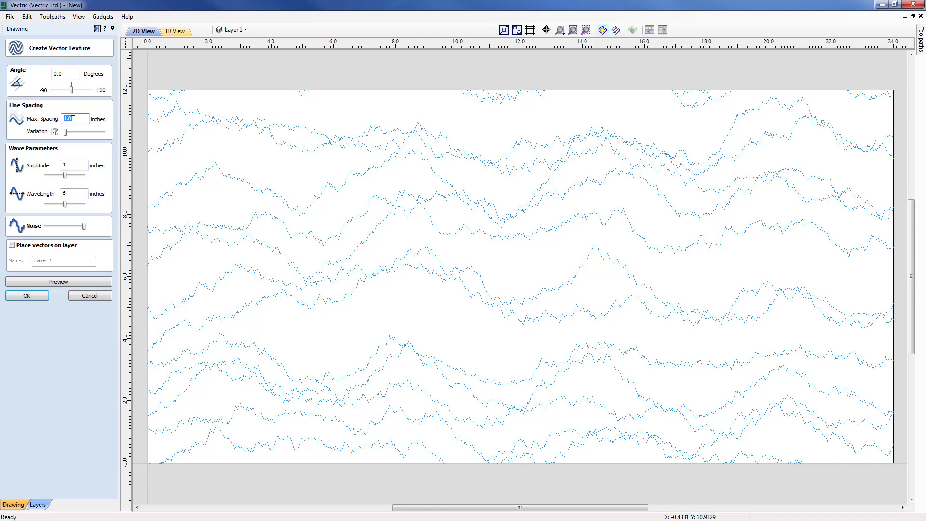
pyautogui.write('.25')
pyautogui.click(63, 282)
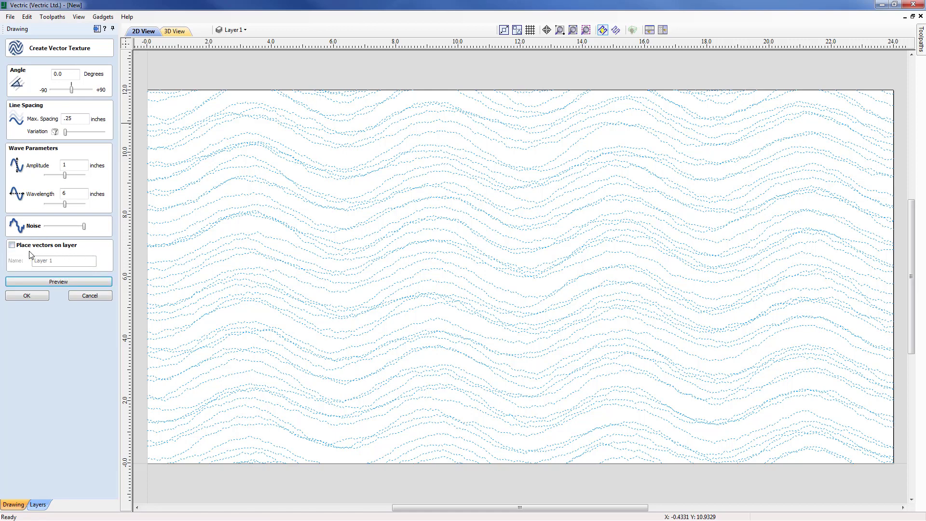
pyautogui.click(54, 282)
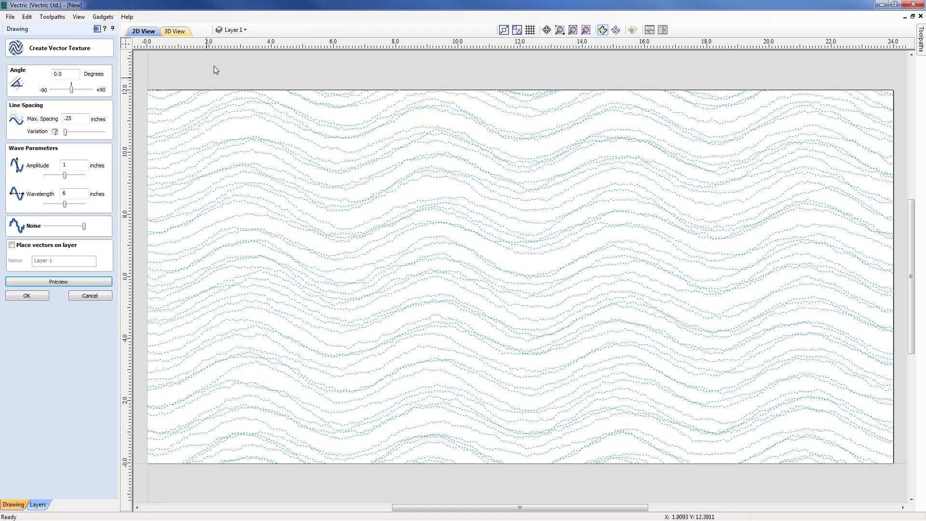
pyautogui.click(31, 296)
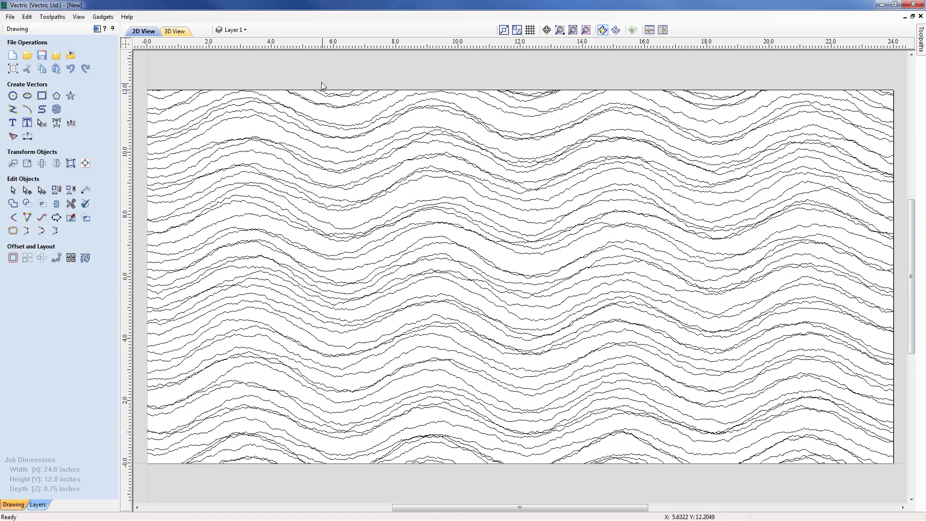
# Hide Layer 1 and show it again to check that it holds the wave vectors
pyautogui.click(235, 30)
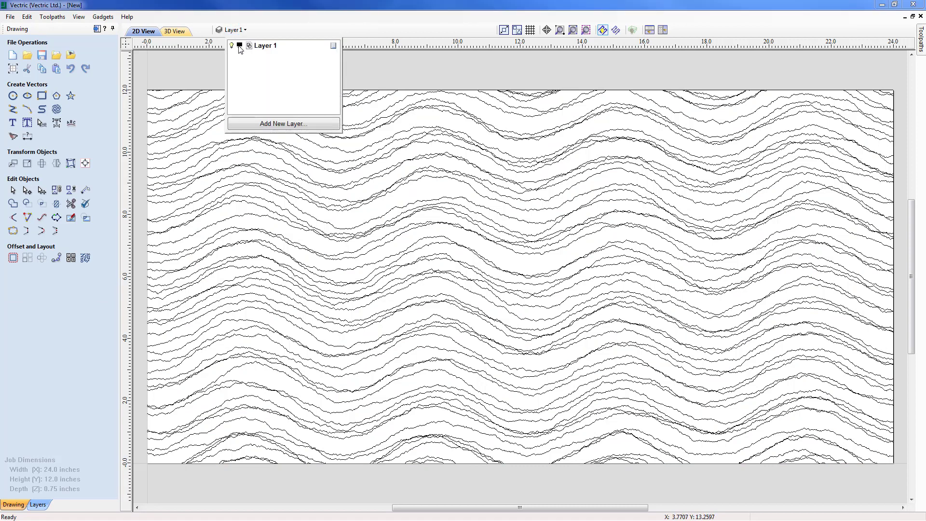
pyautogui.click(232, 46)
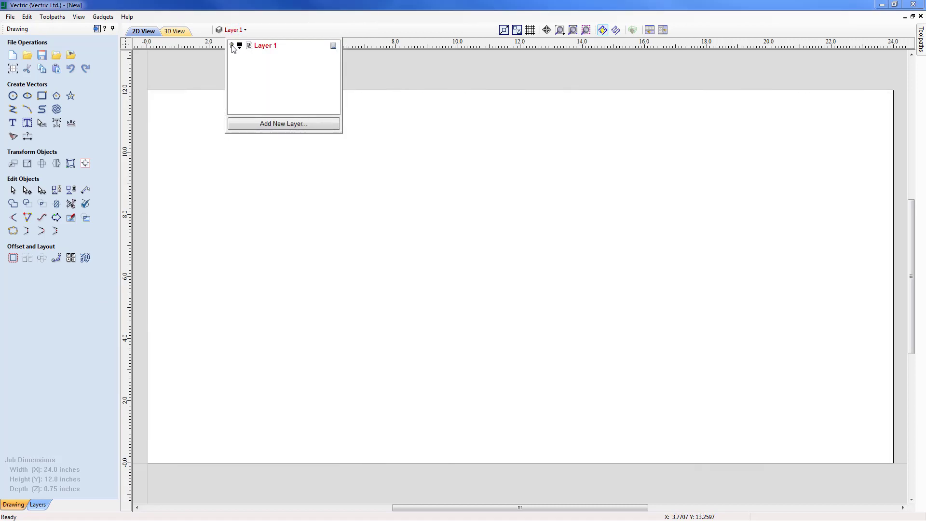
pyautogui.click(232, 46)
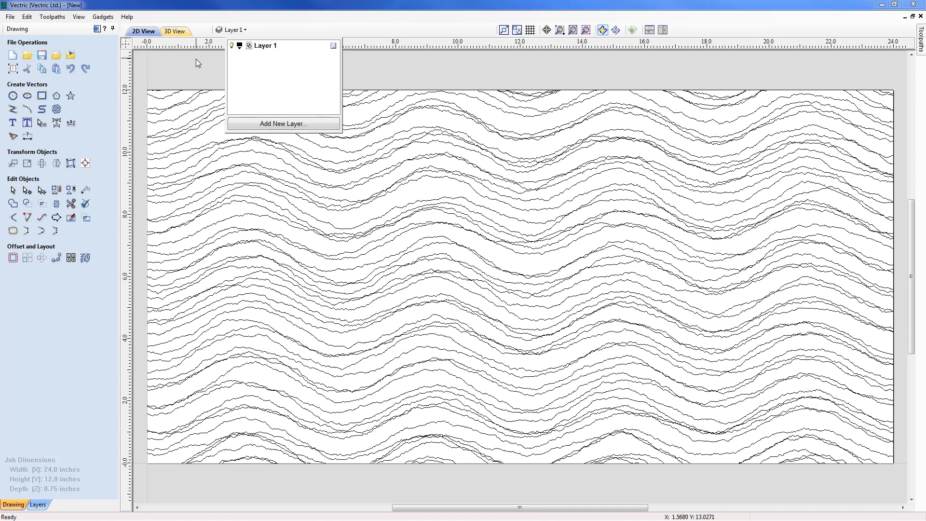
pyautogui.click(229, 141)
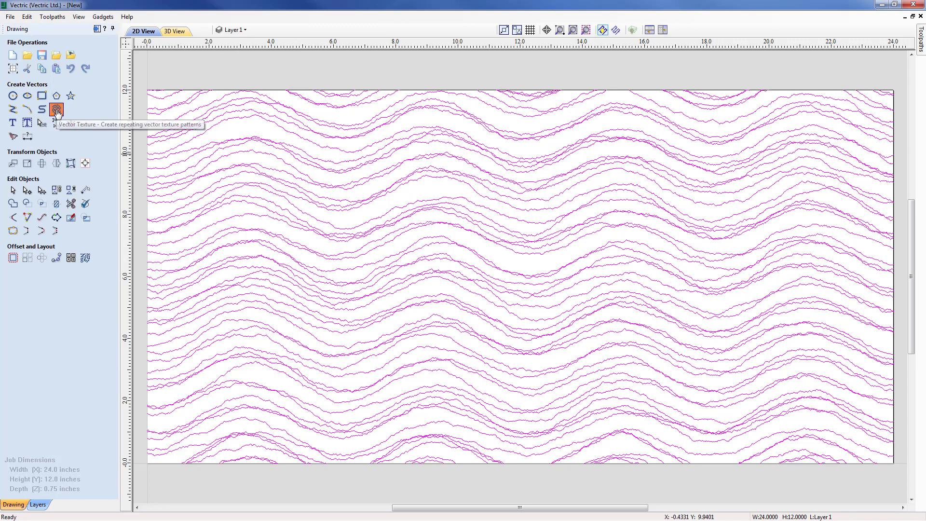
# Regenerate the selected wave texture with its vectors placed on a new layer named Textures
pyautogui.click(57, 111)
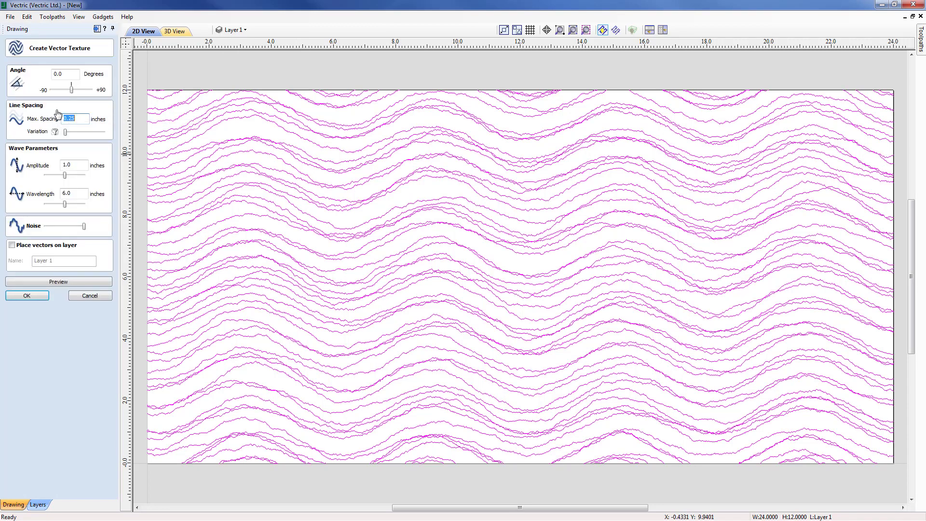
pyautogui.click(12, 245)
pyautogui.click(32, 260)
pyautogui.write('Textures')
pyautogui.click(66, 281)
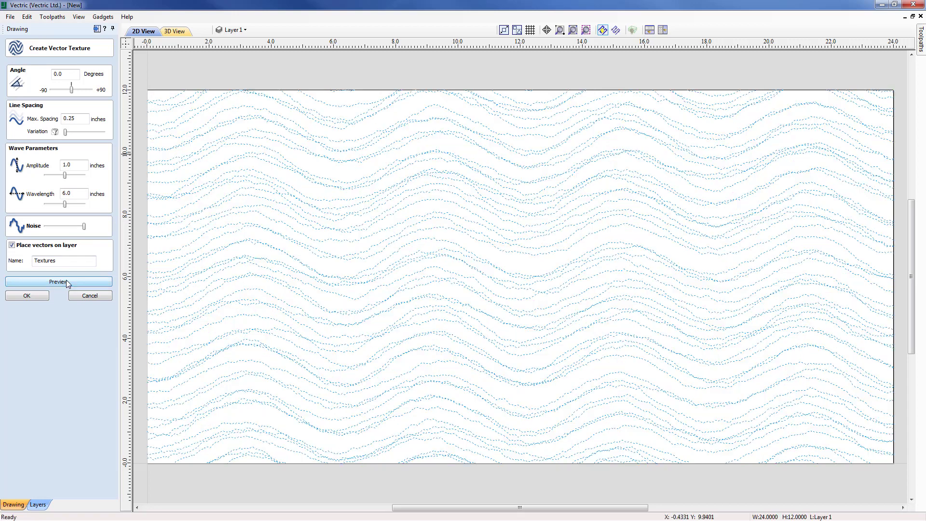
pyautogui.click(37, 295)
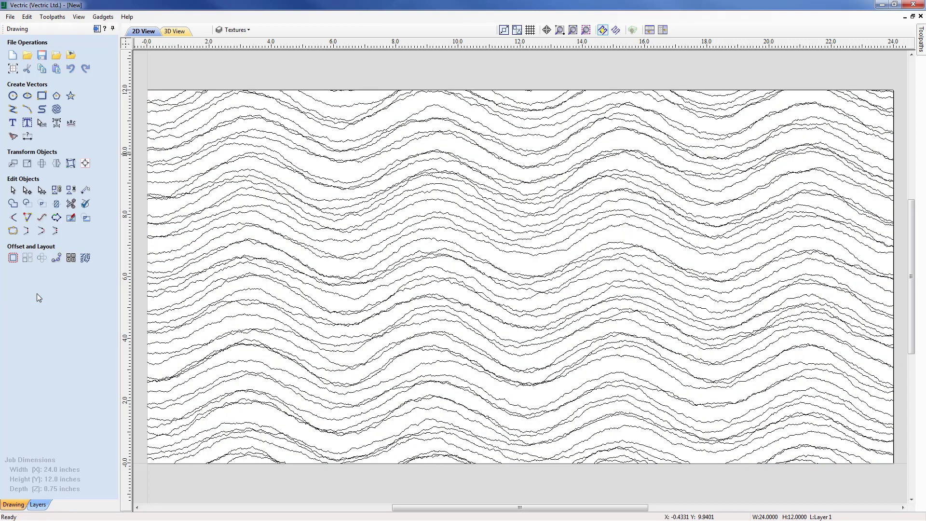
# Toggle the visibility of the Textures layer off and on to check which vectors it holds, leaving it shown
pyautogui.click(248, 30)
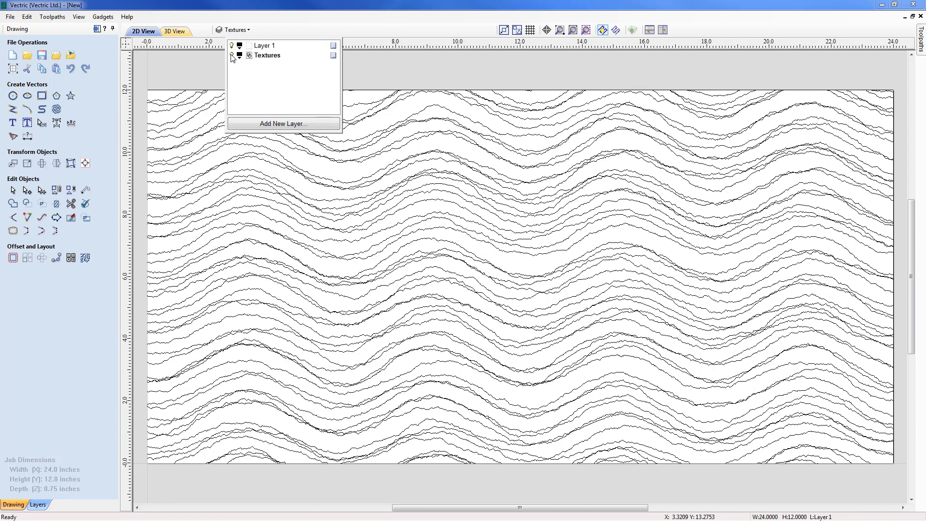
pyautogui.click(232, 55)
pyautogui.click(231, 55)
pyautogui.click(232, 55)
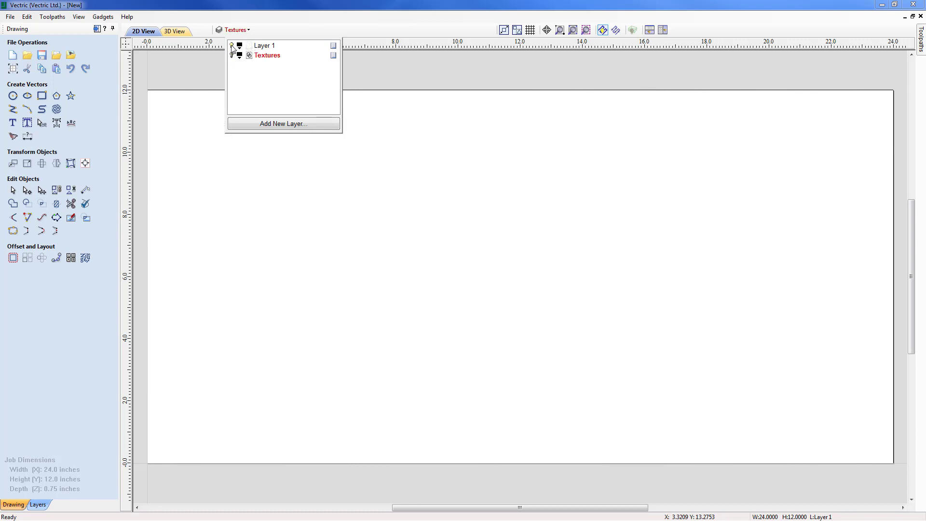
pyautogui.click(232, 55)
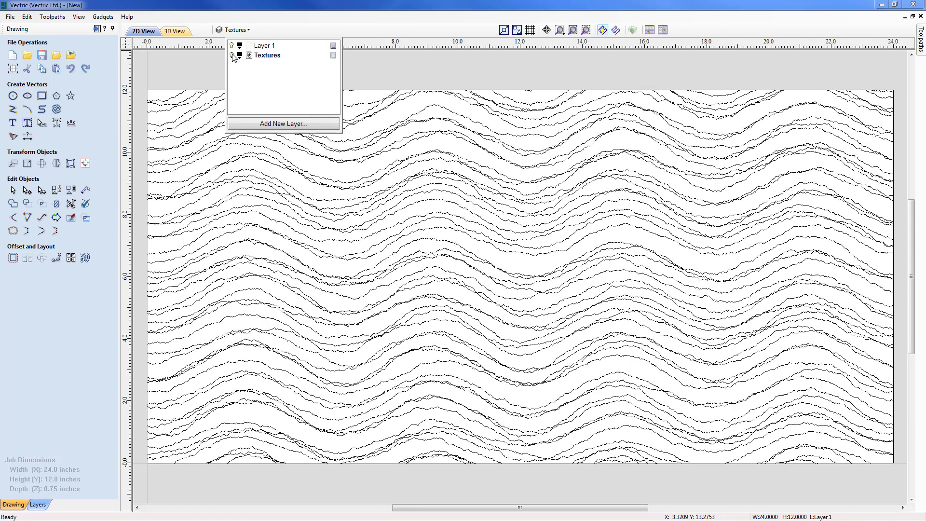
pyautogui.click(208, 69)
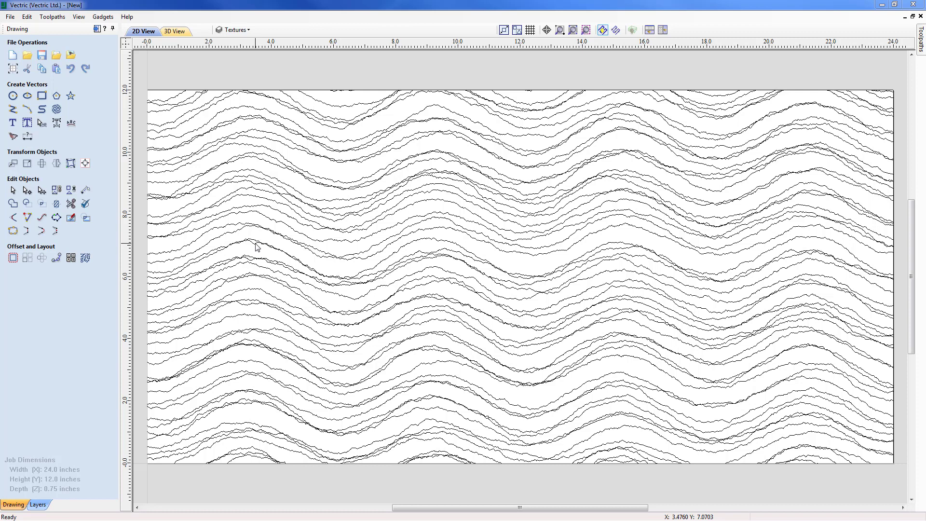
# Delete all the wave vectors on the Textures layer
pyautogui.hotkey('ctrl', 'a')
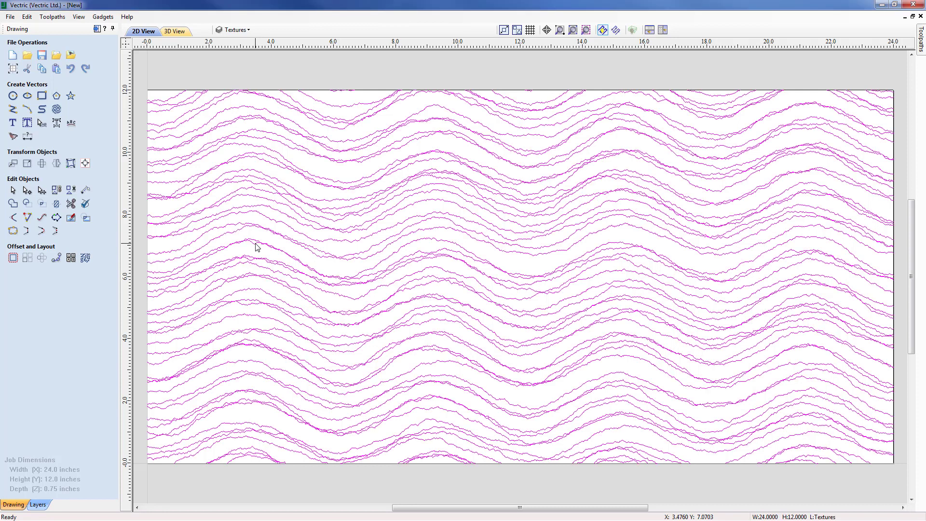
pyautogui.press('Delete')
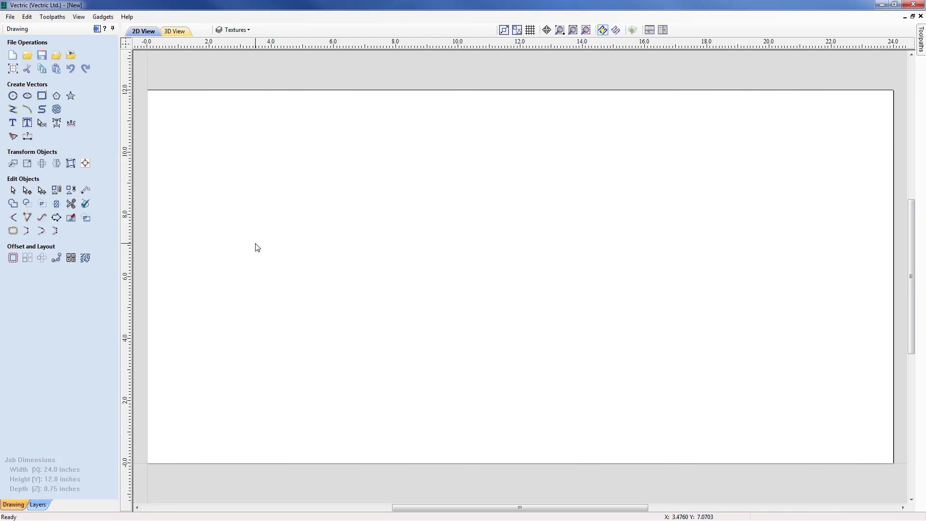
# Draw a five-sided polygon centered at X 12, Y 6 with a radius of about 4.8 inches, and select it
pyautogui.click(57, 97)
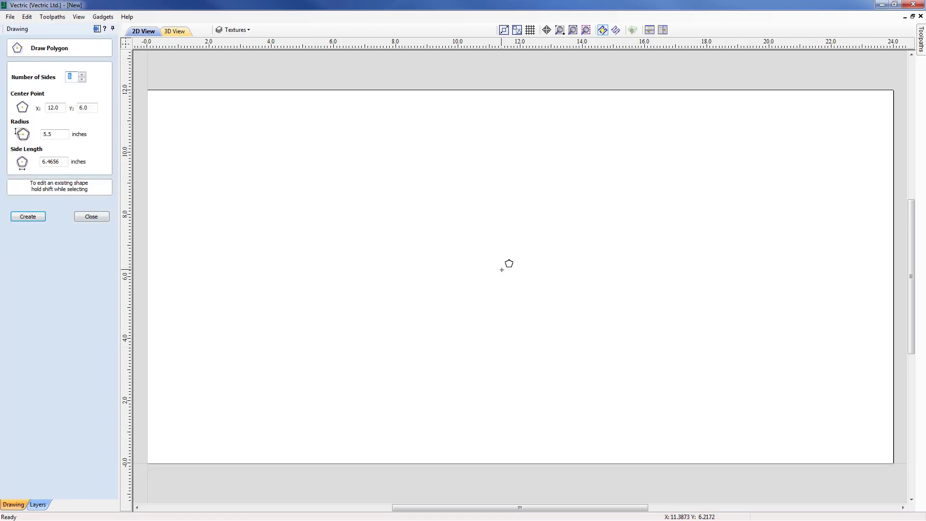
pyautogui.moveTo(520, 275); pyautogui.dragTo(401, 188)
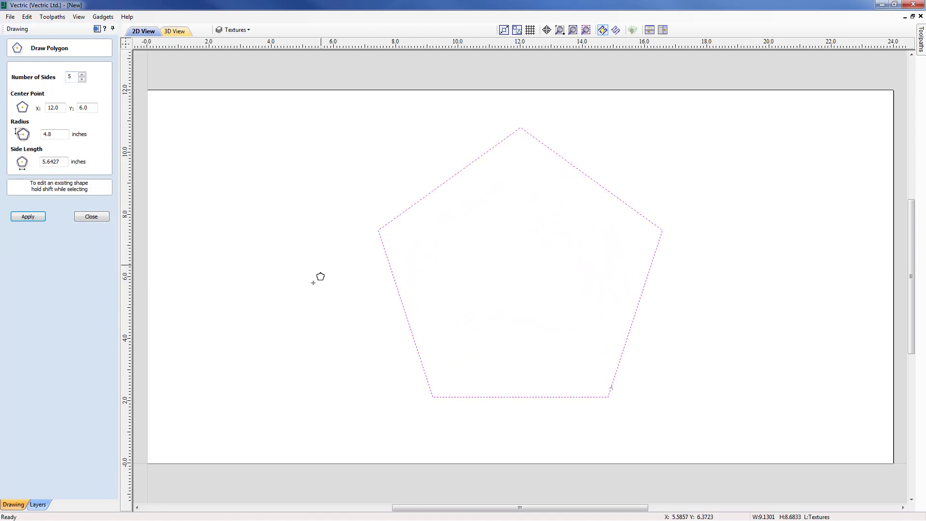
pyautogui.click(20, 216)
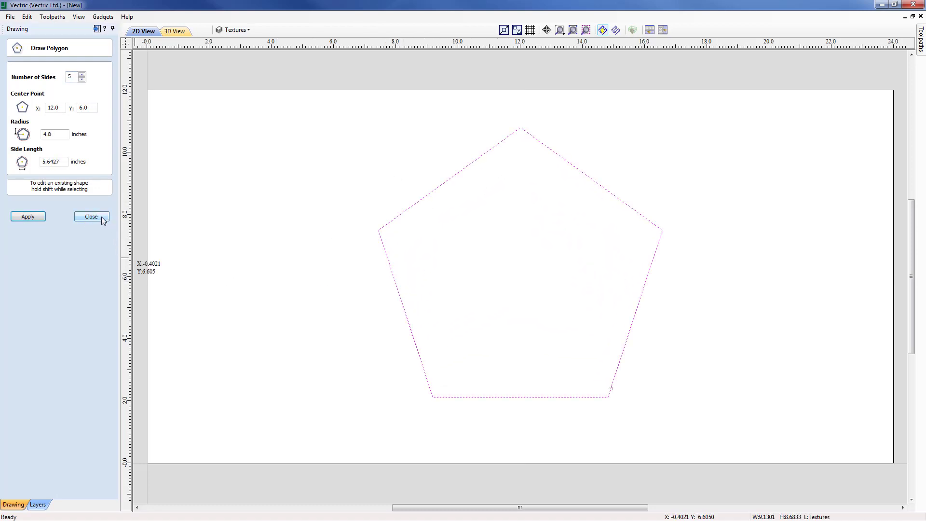
pyautogui.click(92, 217)
pyautogui.click(362, 441)
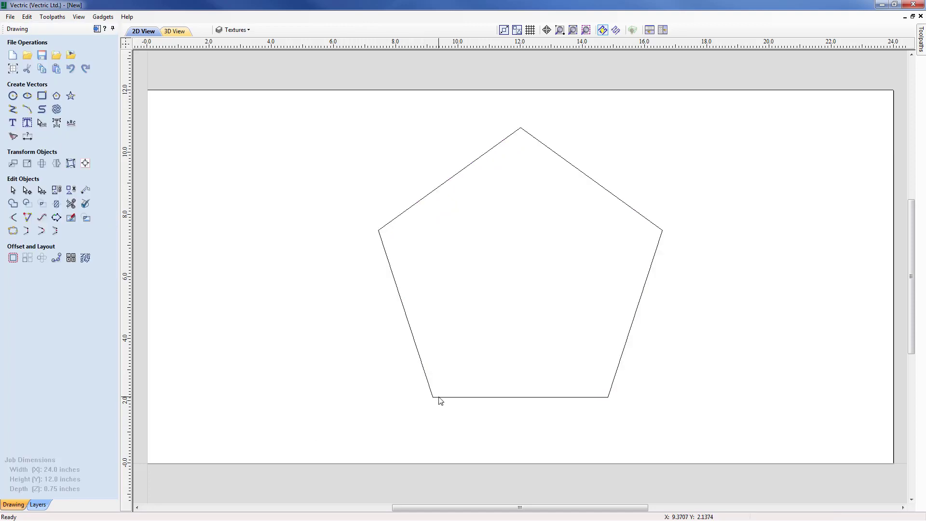
pyautogui.click(439, 397)
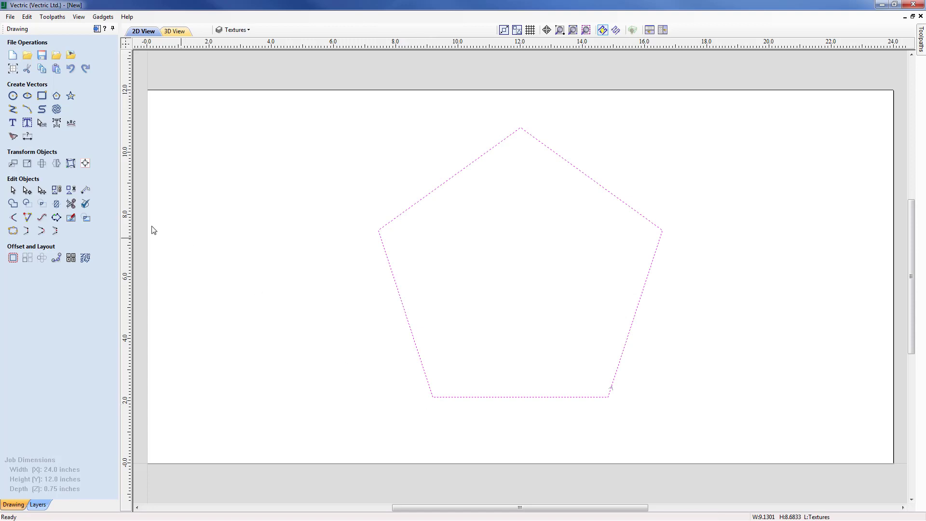
# Fill the selected pentagon with a wave texture using the existing settings, with 0.25 inch maximum spacing and vectors on the Textures layer
pyautogui.click(57, 109)
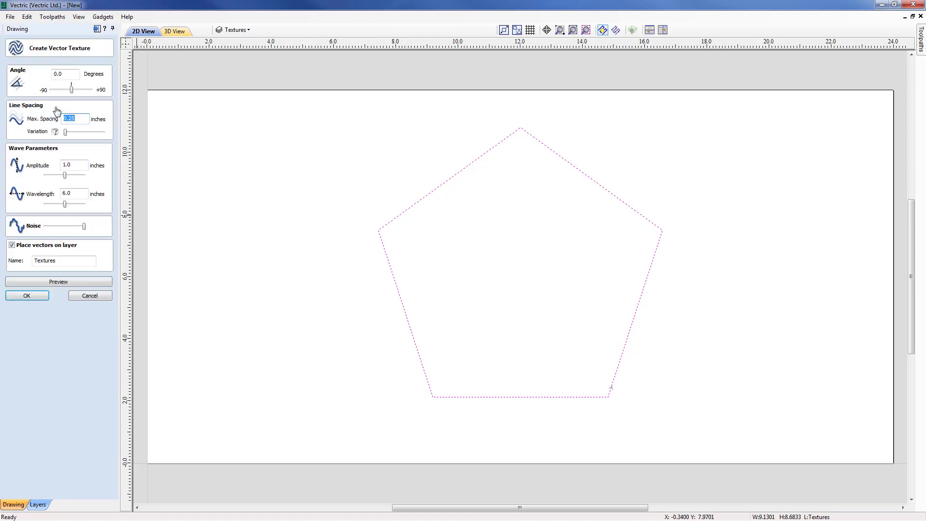
pyautogui.click(71, 282)
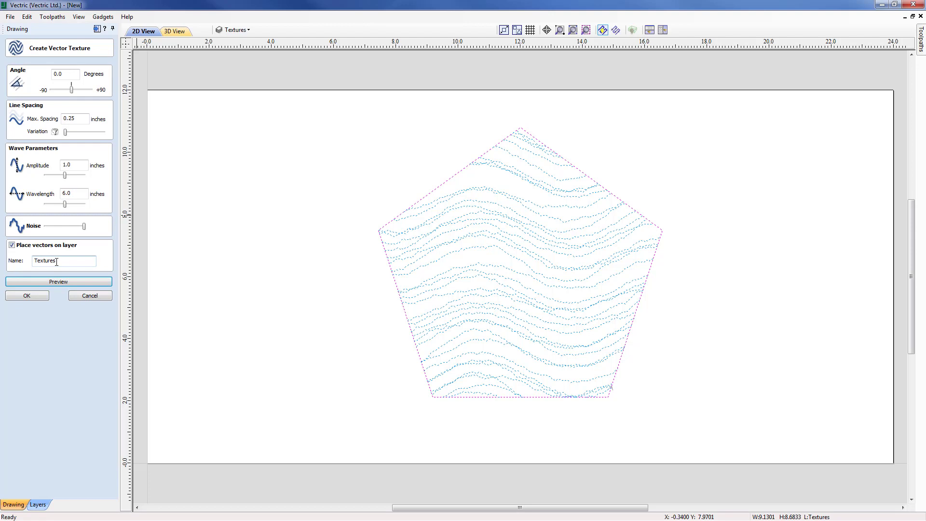
pyautogui.click(30, 296)
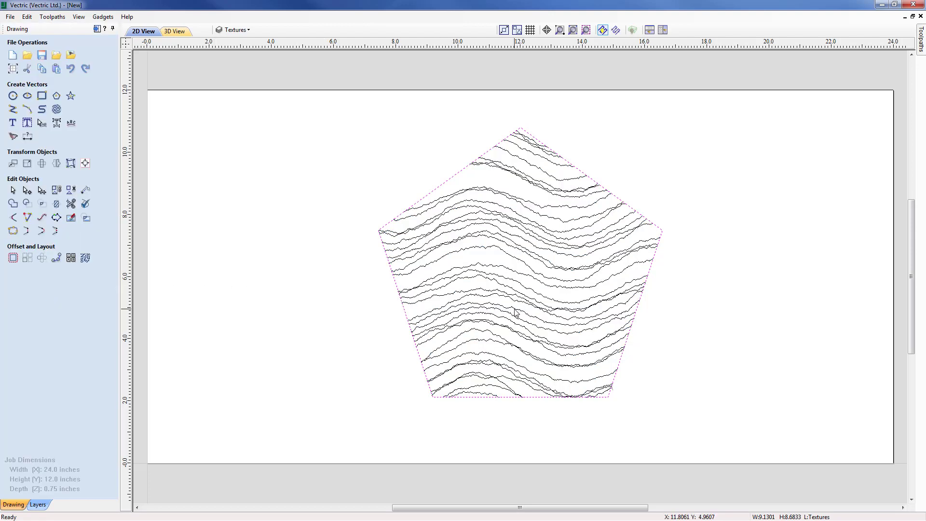
# Hide and reshow the Textures layer to check whether the pentagon and its wave vectors share it
pyautogui.click(249, 30)
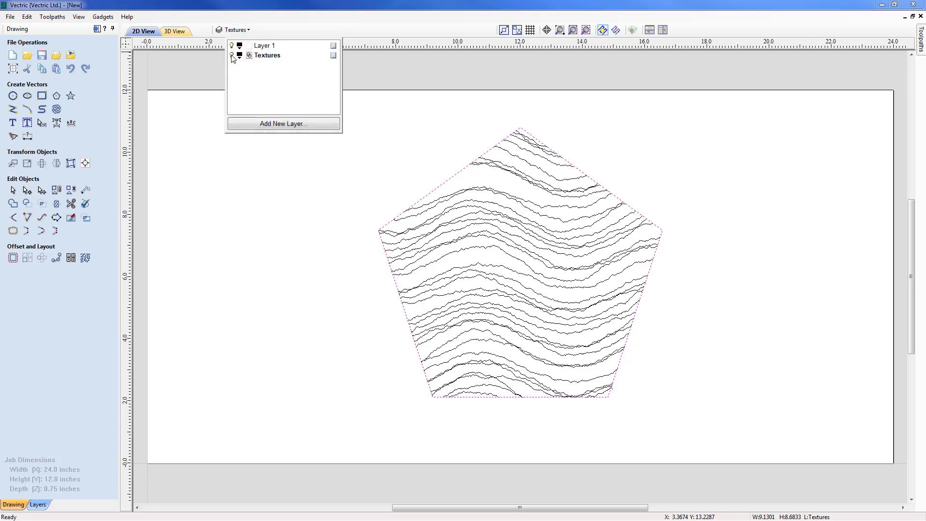
pyautogui.click(232, 55)
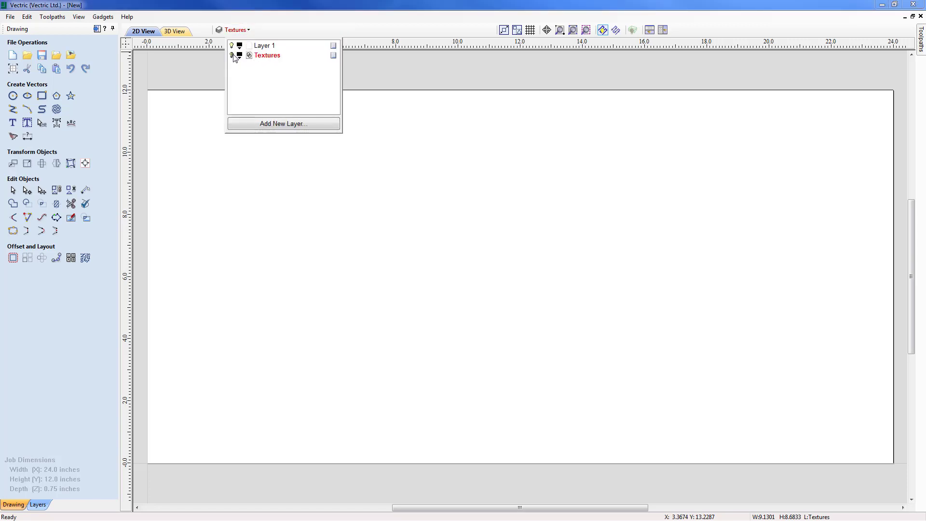
pyautogui.click(233, 56)
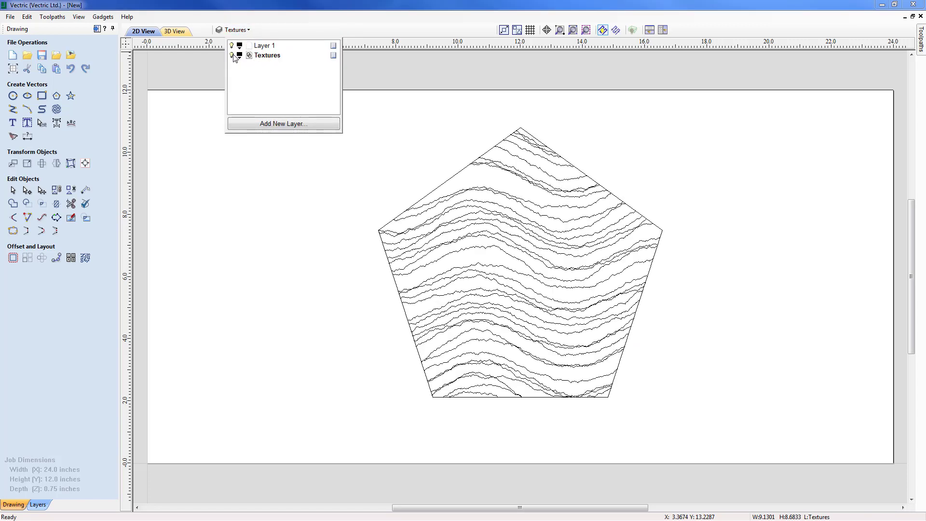
pyautogui.click(256, 176)
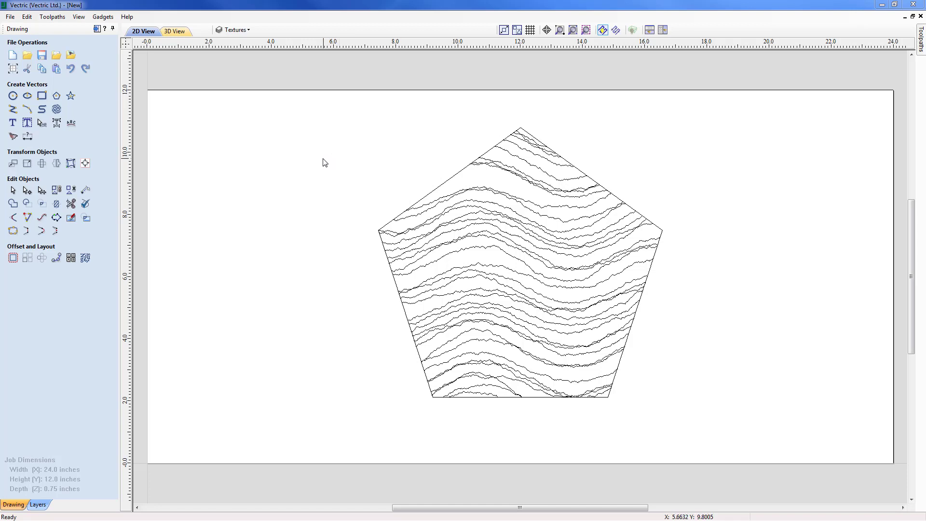
# Delete the wave vectors inside the pentagon and the pentagon outline itself
pyautogui.moveTo(335, 177); pyautogui.dragTo(449, 293)
pyautogui.click(452, 293)
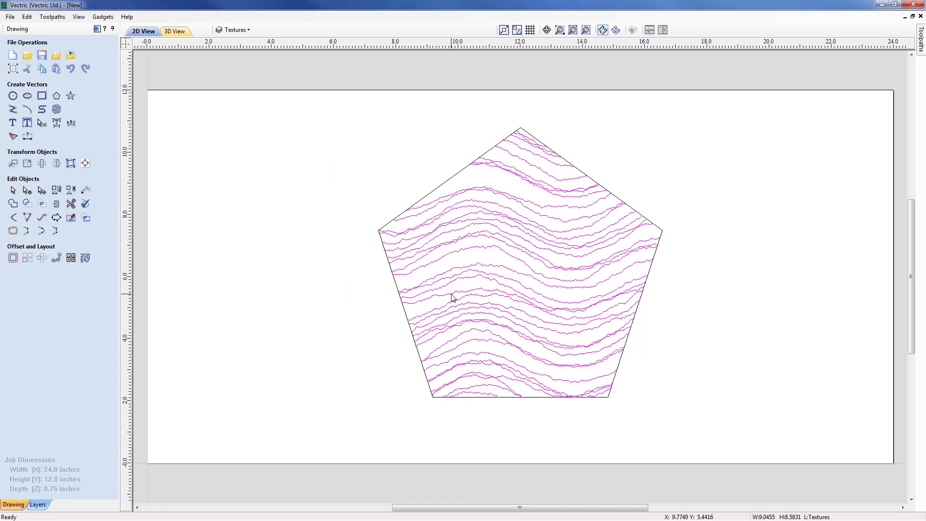
pyautogui.press('Delete')
pyautogui.click(429, 198)
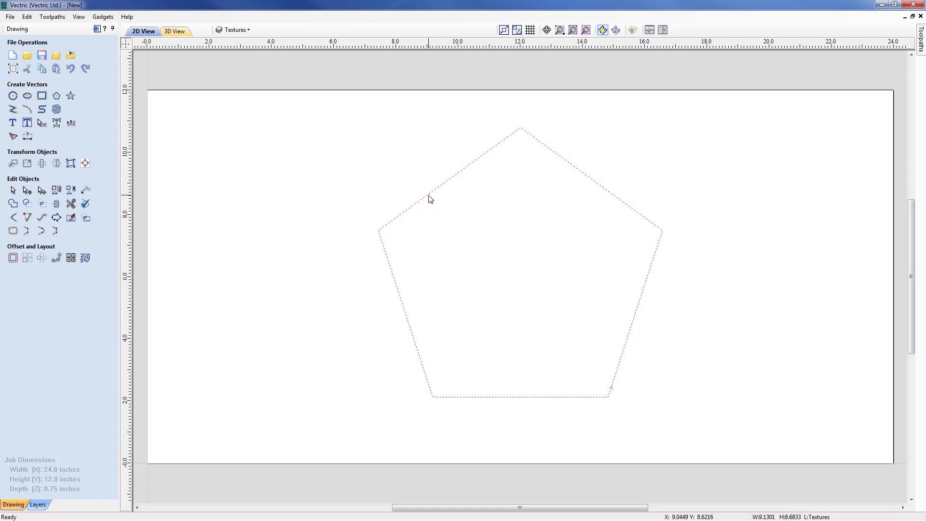
pyautogui.press('Delete')
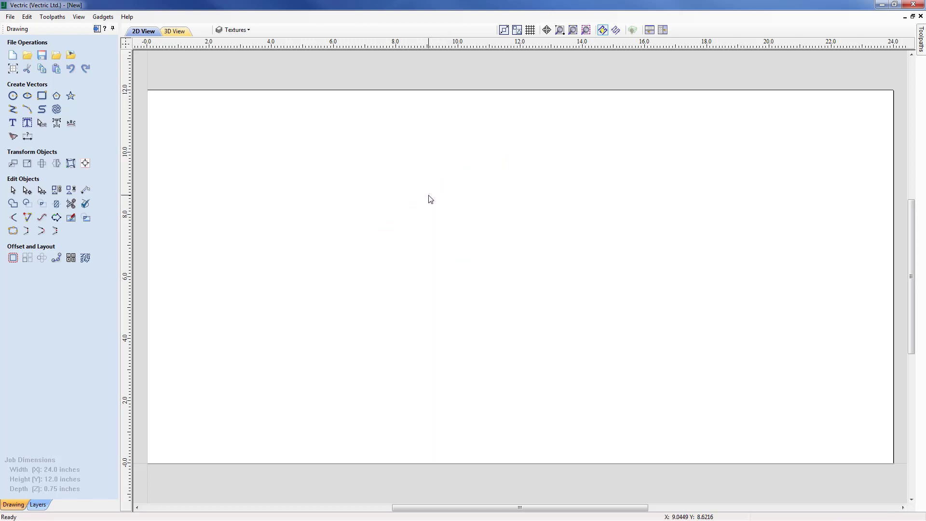
# Create a wave texture across the whole job with 1.0 inch maximum spacing and minimum noise, without placing the vectors on a named layer
pyautogui.click(57, 110)
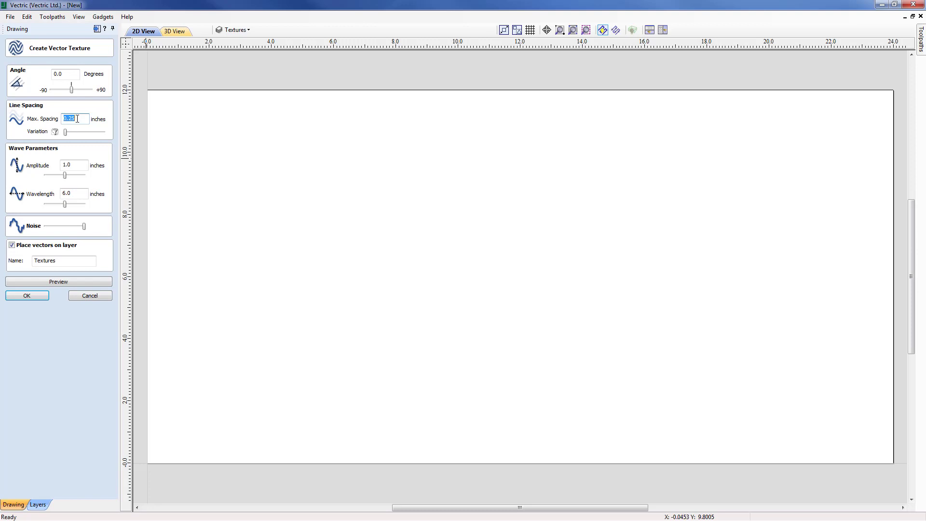
pyautogui.write('1')
pyautogui.moveTo(84, 226); pyautogui.dragTo(30, 231)
pyautogui.click(13, 246)
pyautogui.click(57, 282)
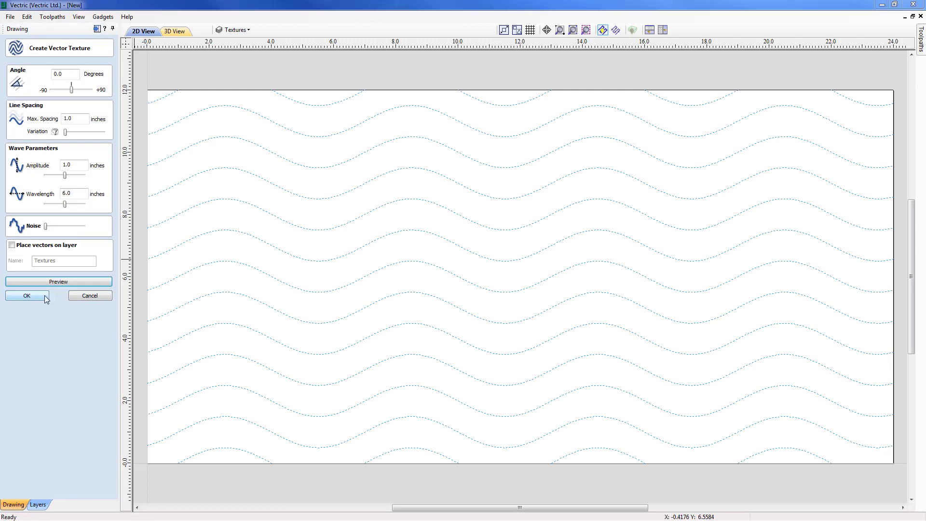
pyautogui.click(27, 295)
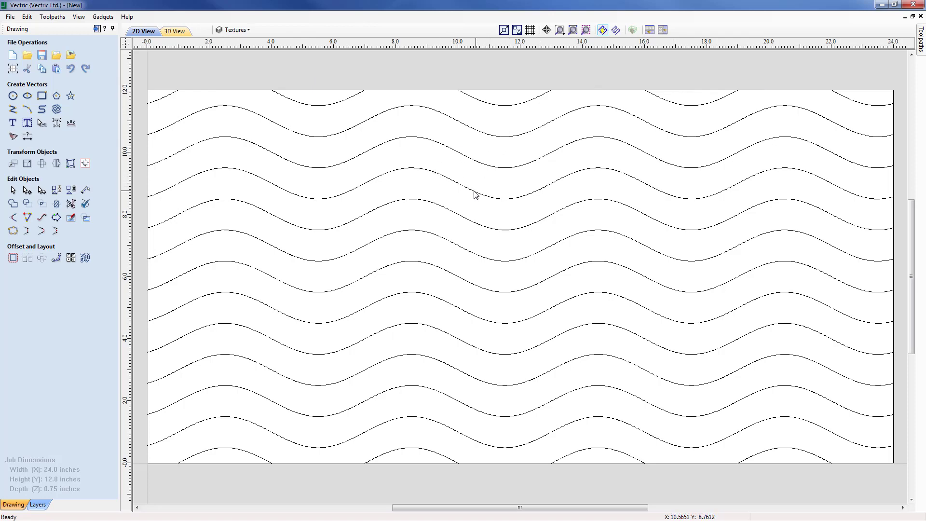
# Copy and paste the whole wave texture, placing the duplicate flush against the right edge of the original so the waves continue
pyautogui.scroll(-3, 475, 194)
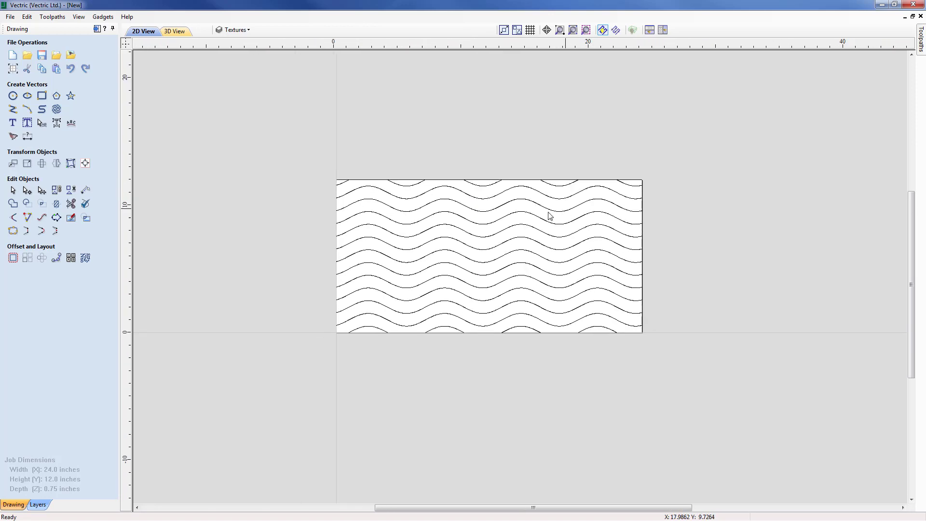
pyautogui.moveTo(550, 215); pyautogui.dragTo(431, 309, button='middle')
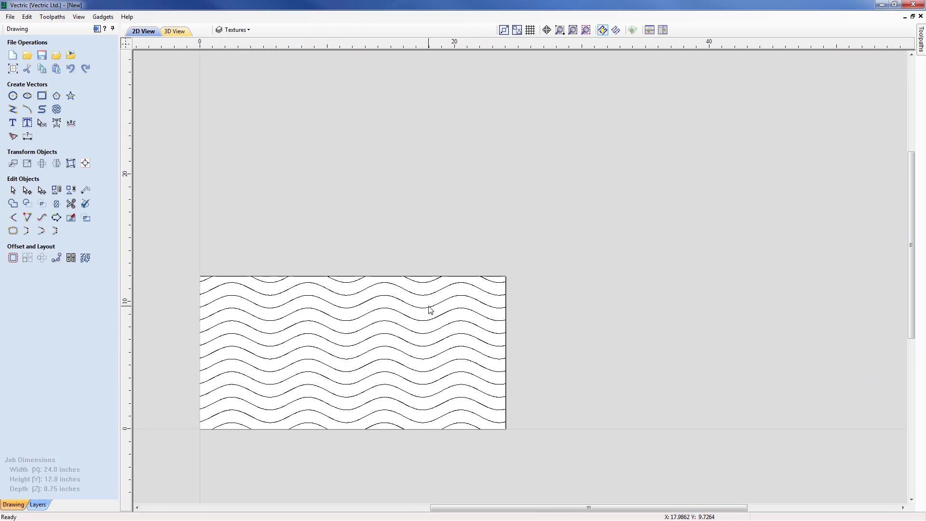
pyautogui.scroll(1, 303, 282)
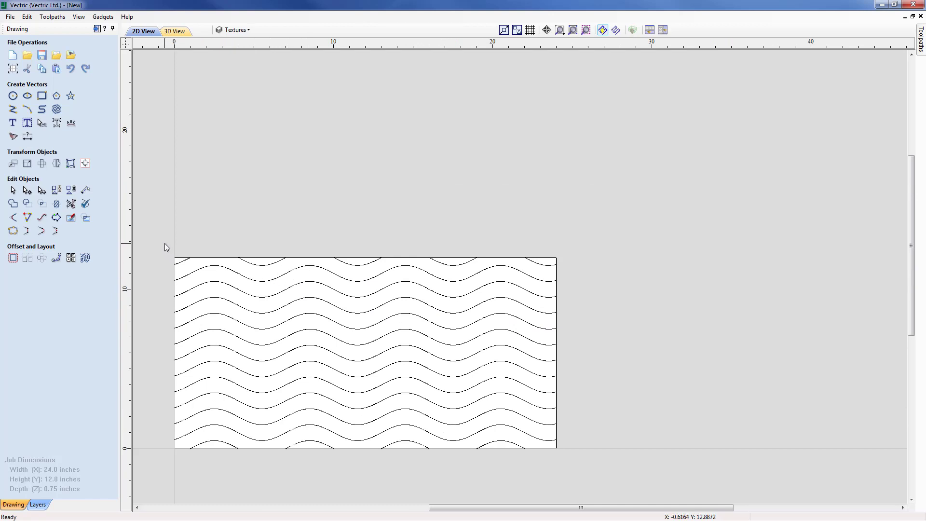
pyautogui.moveTo(163, 231)
pyautogui.mouseDown()
pyautogui.moveTo(275, 376)
pyautogui.moveTo(580, 465)
pyautogui.mouseUp()
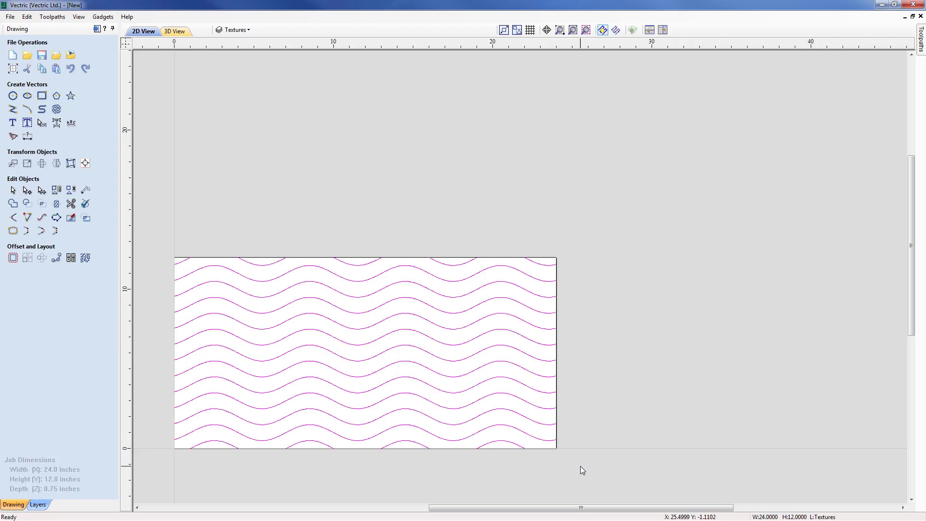
pyautogui.rightClick(385, 416)
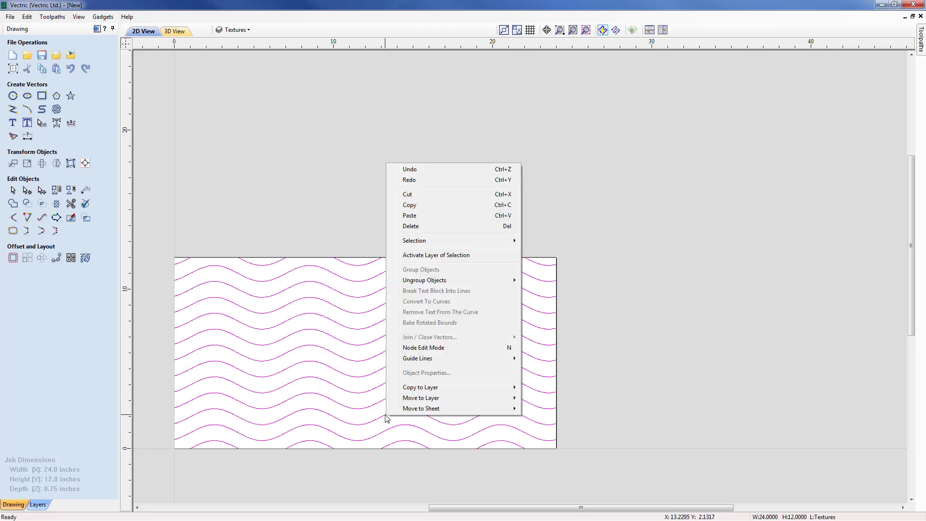
pyautogui.click(409, 205)
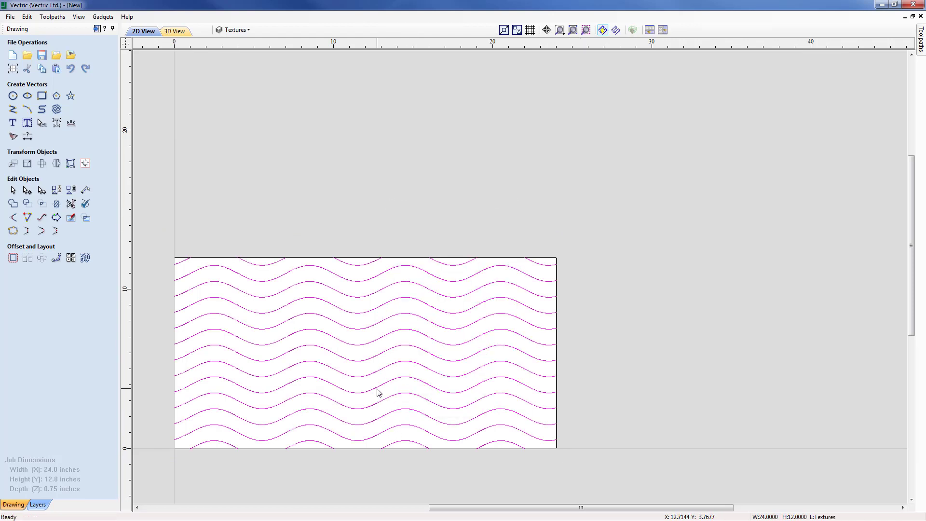
pyautogui.rightClick(377, 389)
pyautogui.click(400, 191)
pyautogui.moveTo(175, 440); pyautogui.dragTo(558, 437)
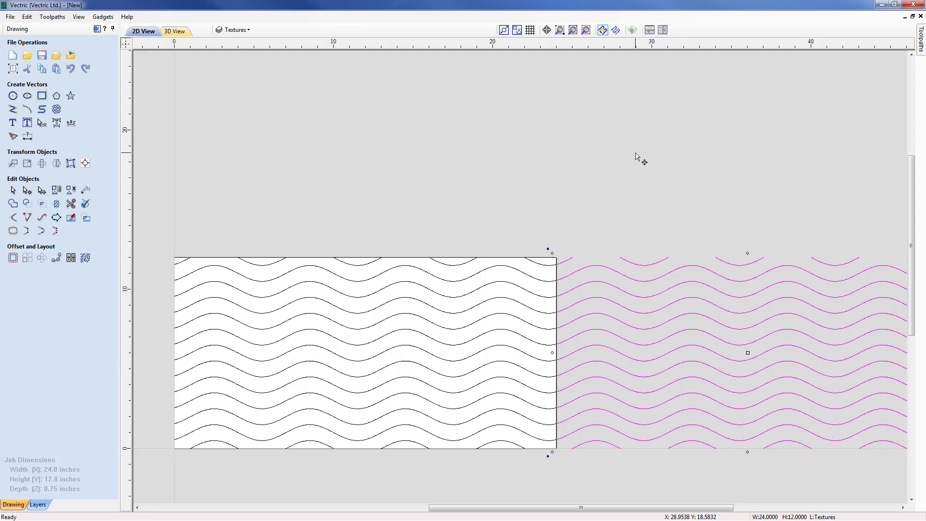
pyautogui.click(616, 165)
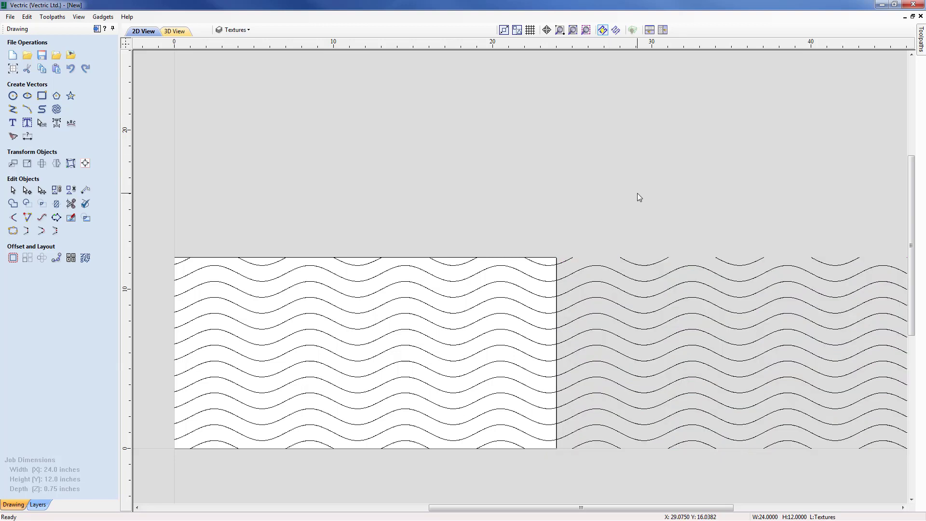
# Copy and paste both side-by-side wave textures, moving the duplicates about 12 inches up to sit directly above the originals
pyautogui.scroll(-3, 598, 169)
pyautogui.moveTo(590, 208); pyautogui.dragTo(561, 273, button='middle')
pyautogui.moveTo(174, 281)
pyautogui.mouseDown()
pyautogui.moveTo(292, 332)
pyautogui.moveTo(704, 455)
pyautogui.moveTo(814, 465)
pyautogui.mouseUp()
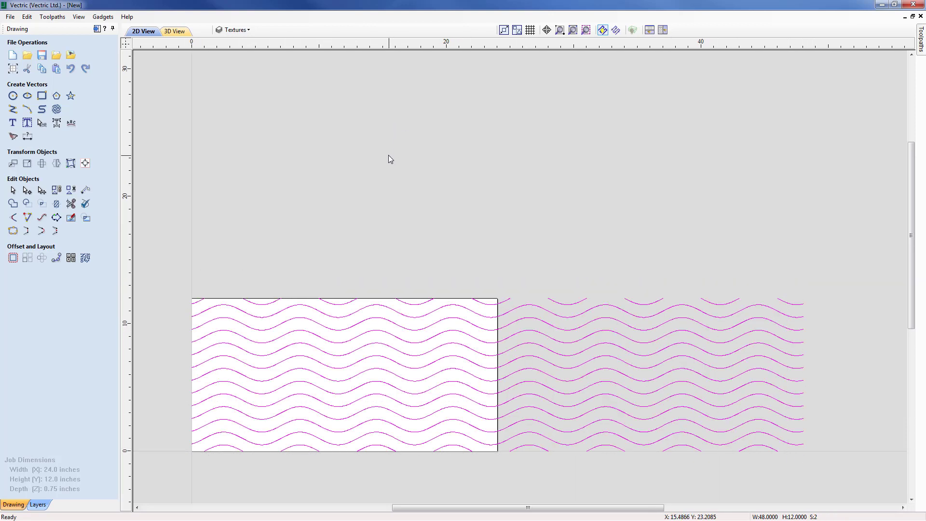
pyautogui.rightClick(408, 307)
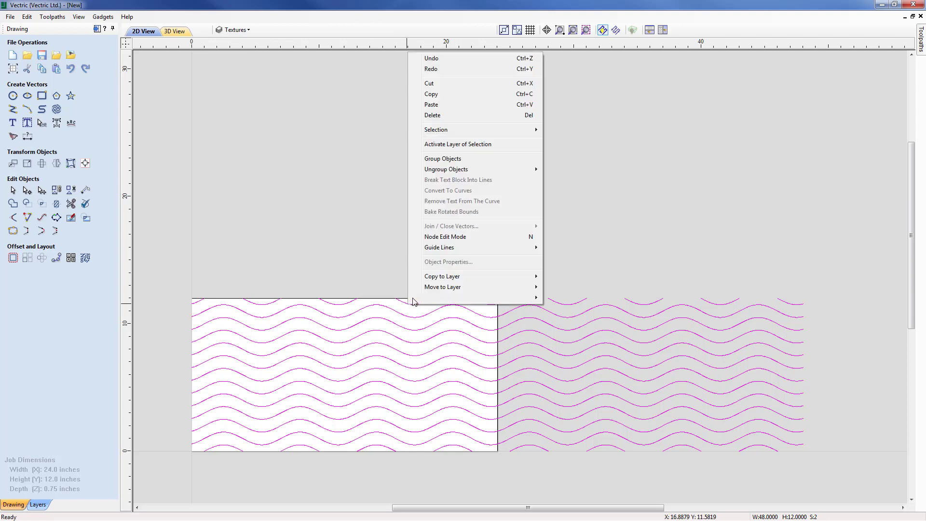
pyautogui.click(424, 94)
pyautogui.rightClick(407, 311)
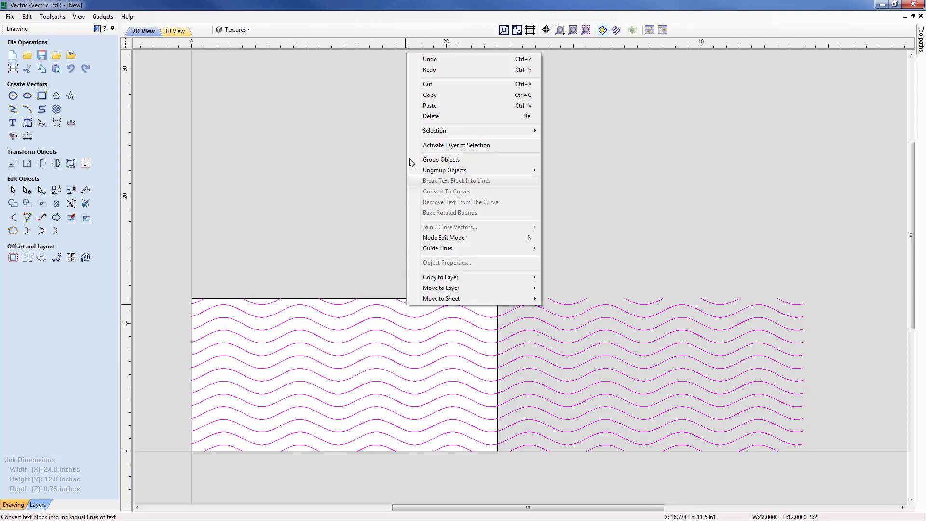
pyautogui.click(427, 106)
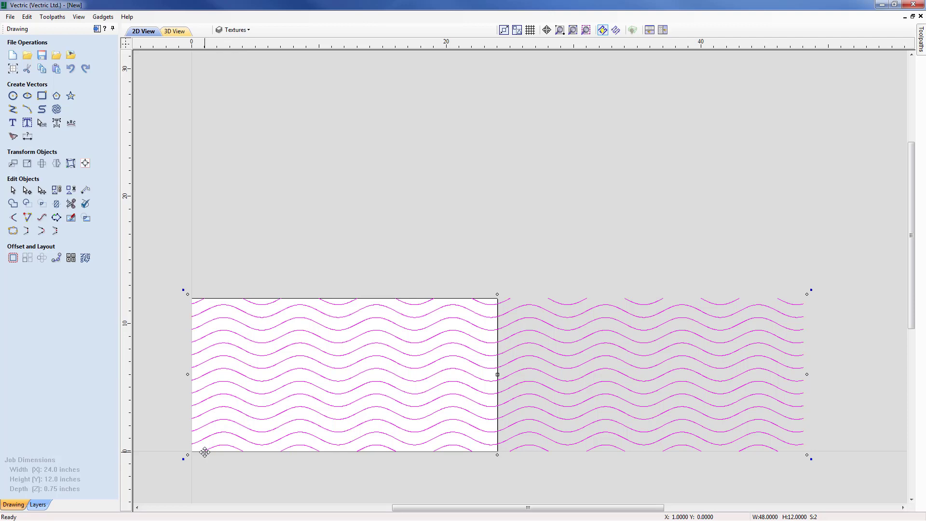
pyautogui.moveTo(204, 451); pyautogui.dragTo(206, 299)
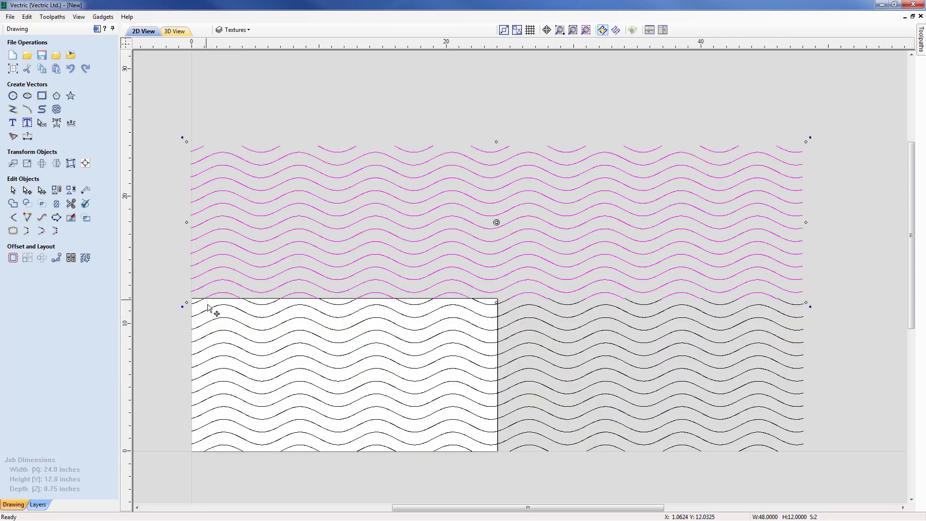
pyautogui.click(156, 330)
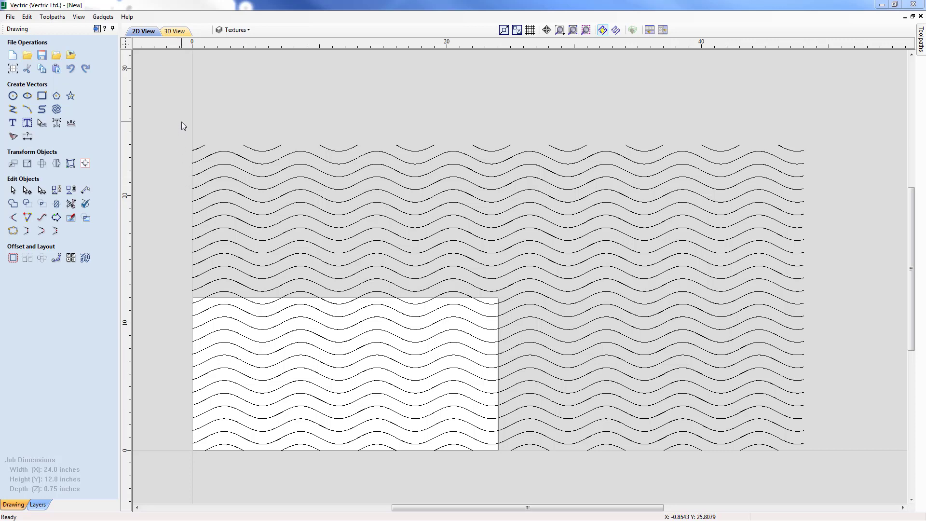
# Delete all four tiled wave textures and fit the empty job area in the view
pyautogui.moveTo(182, 121); pyautogui.dragTo(828, 487)
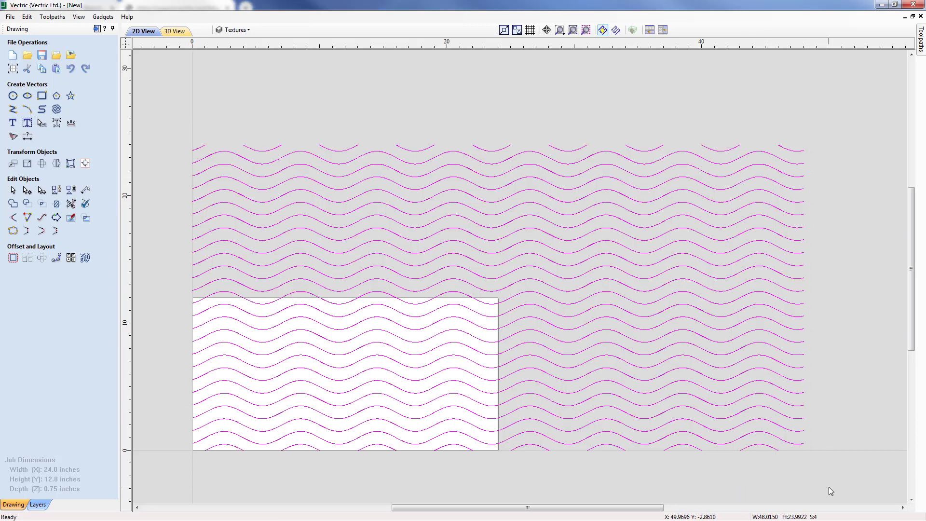
pyautogui.press('Delete')
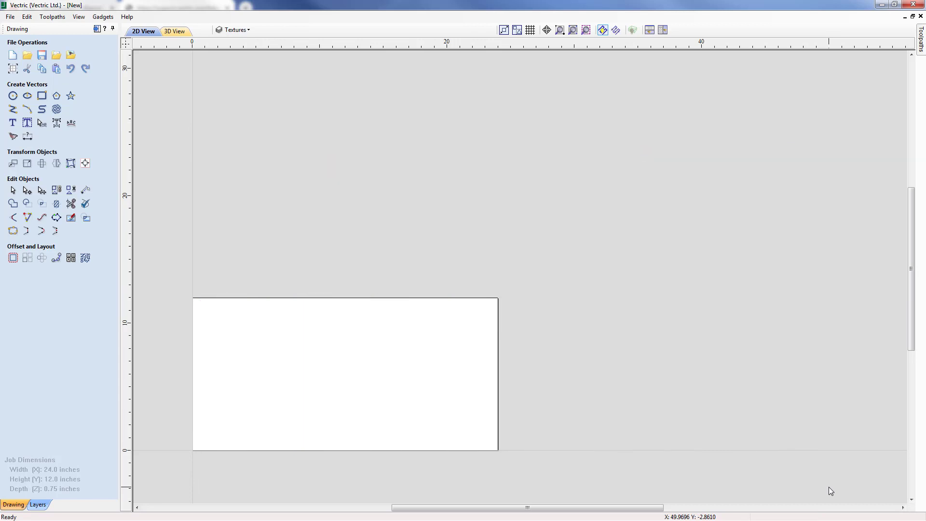
pyautogui.click(572, 30)
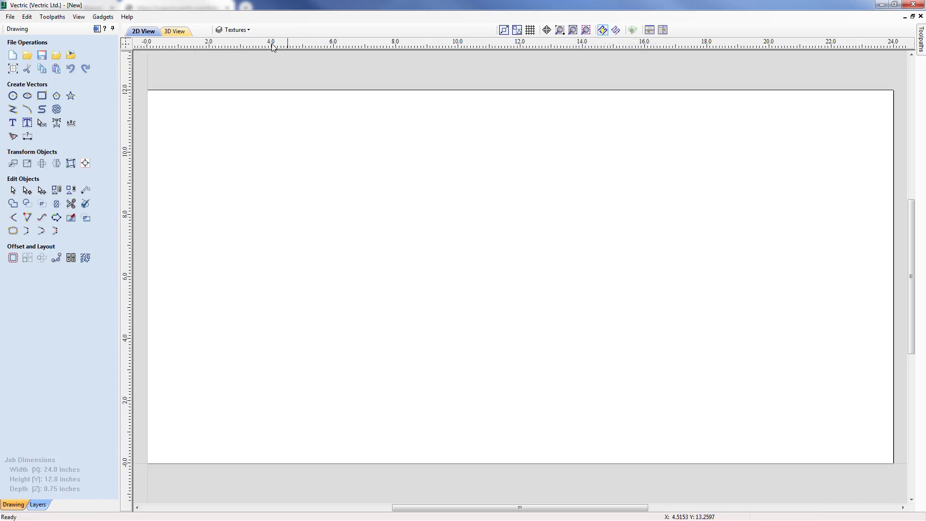
# Delete the empty Textures layer, keeping only Layer 1
pyautogui.click(250, 30)
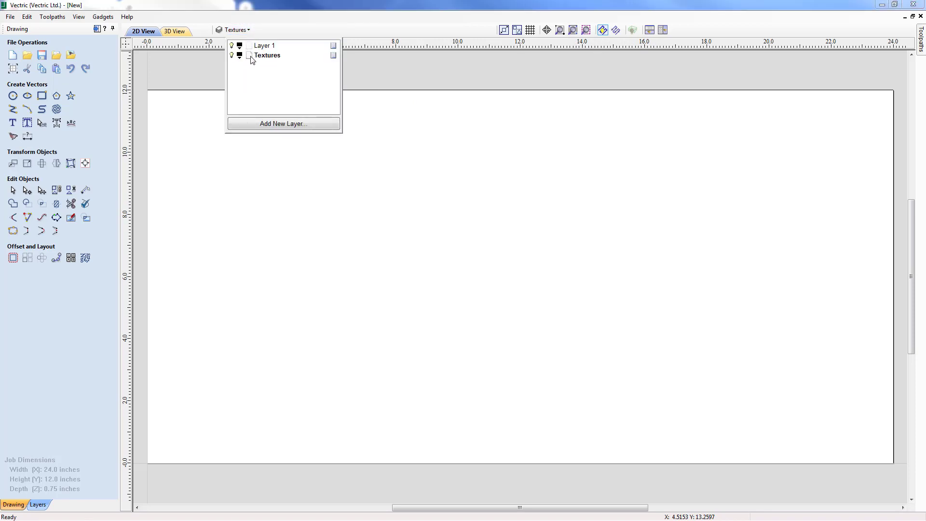
pyautogui.rightClick(251, 59)
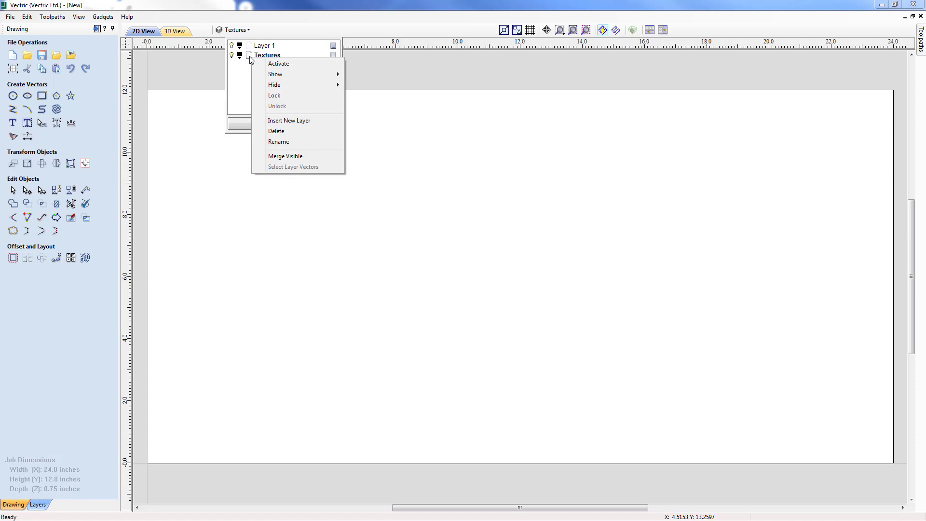
pyautogui.click(277, 133)
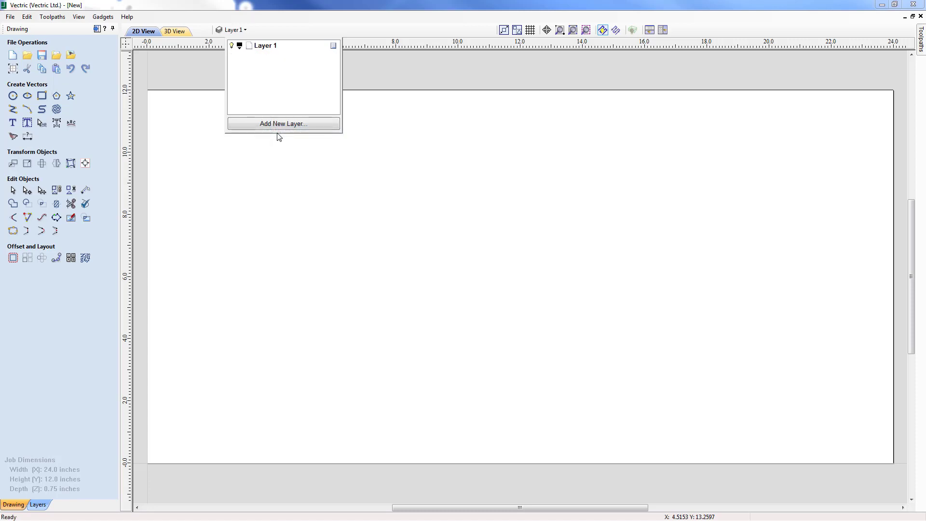
pyautogui.click(414, 88)
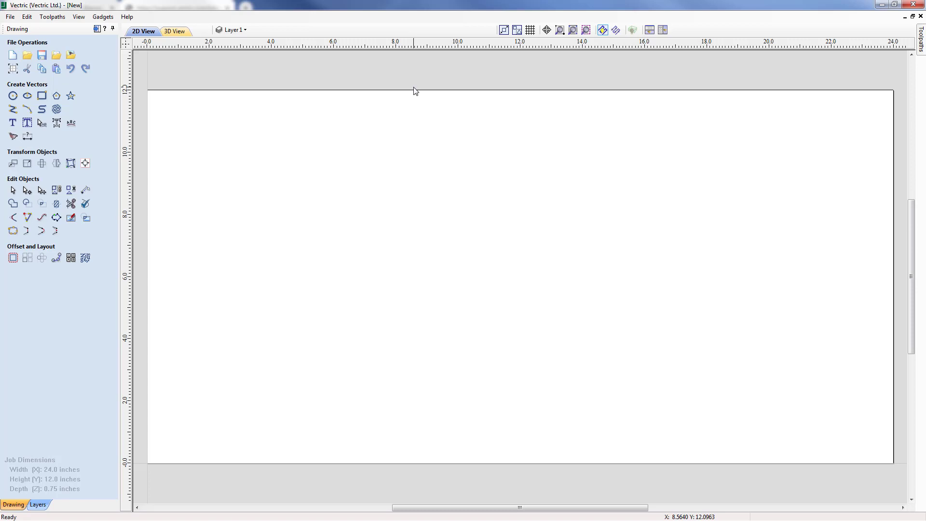
# Resize the job to 25 inches wide and 13 inches high
pyautogui.click(12, 70)
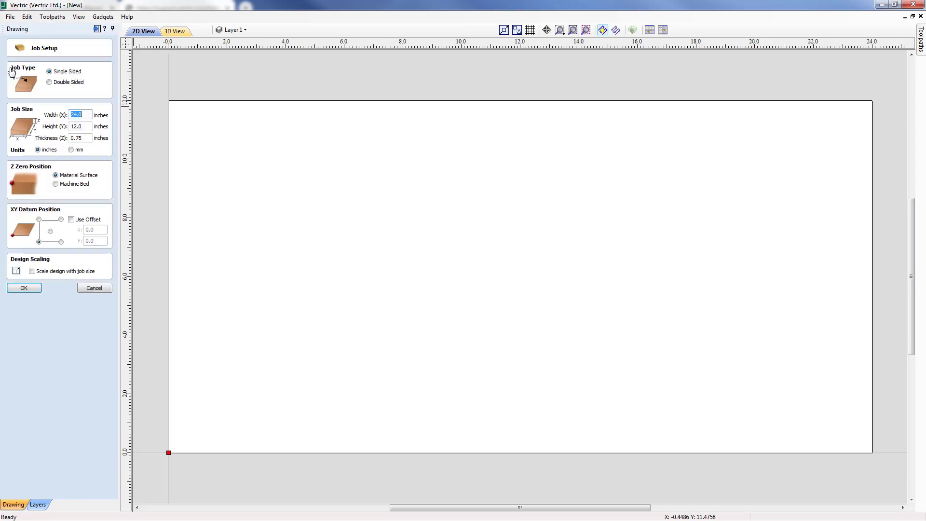
pyautogui.write('25')
pyautogui.doubleClick(83, 126)
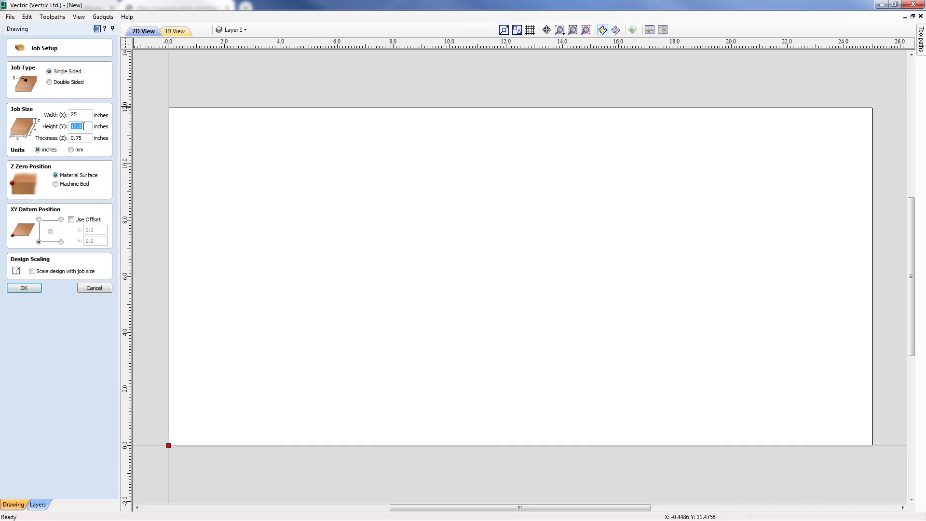
pyautogui.write('1')
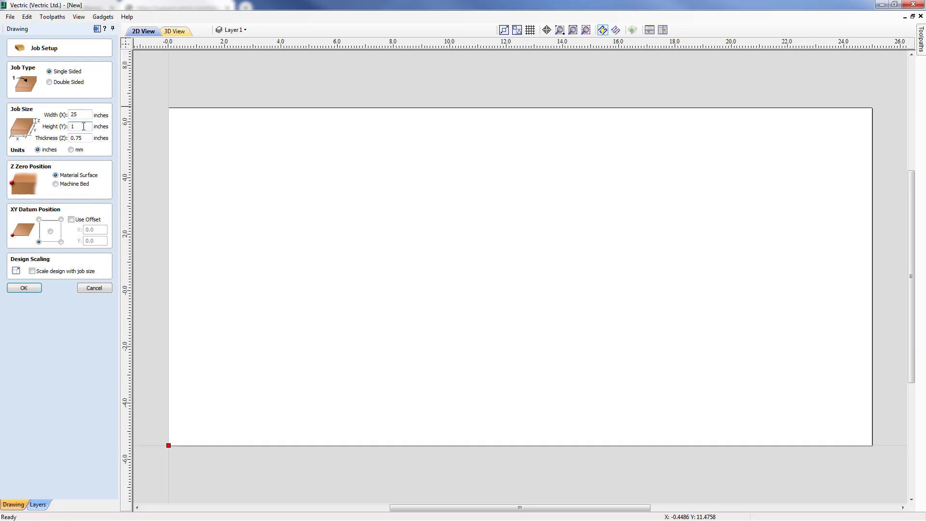
pyautogui.write('3')
pyautogui.click(23, 288)
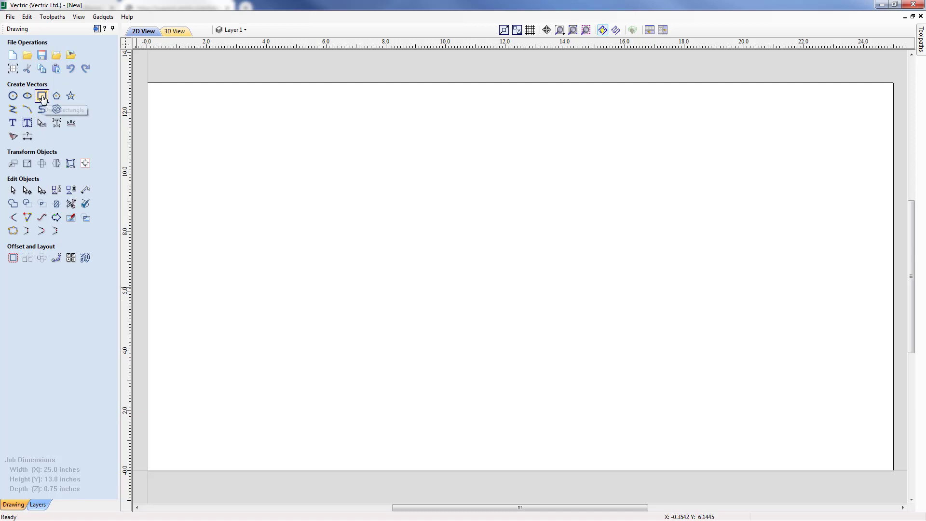
# Create a square-cornered 24 x 12 inch rectangle and centre it in the material both horizontally and vertically
pyautogui.click(42, 96)
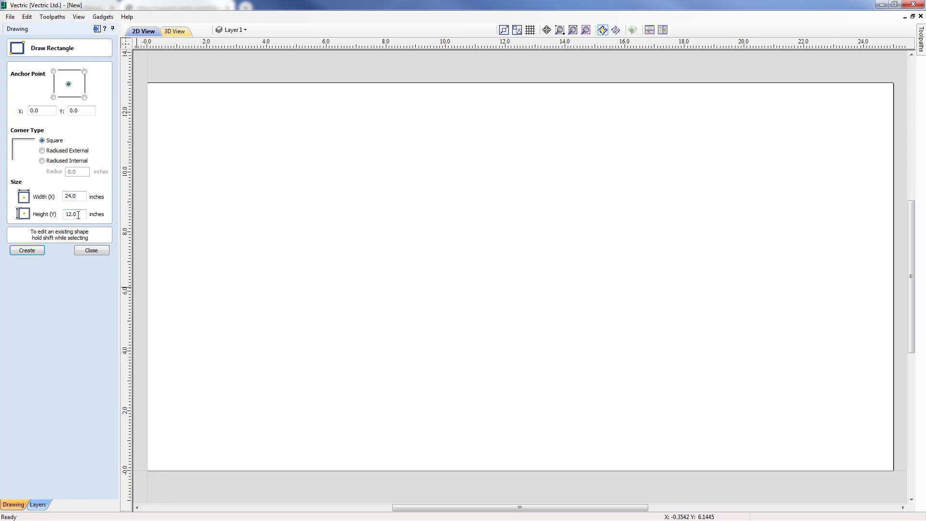
pyautogui.click(36, 250)
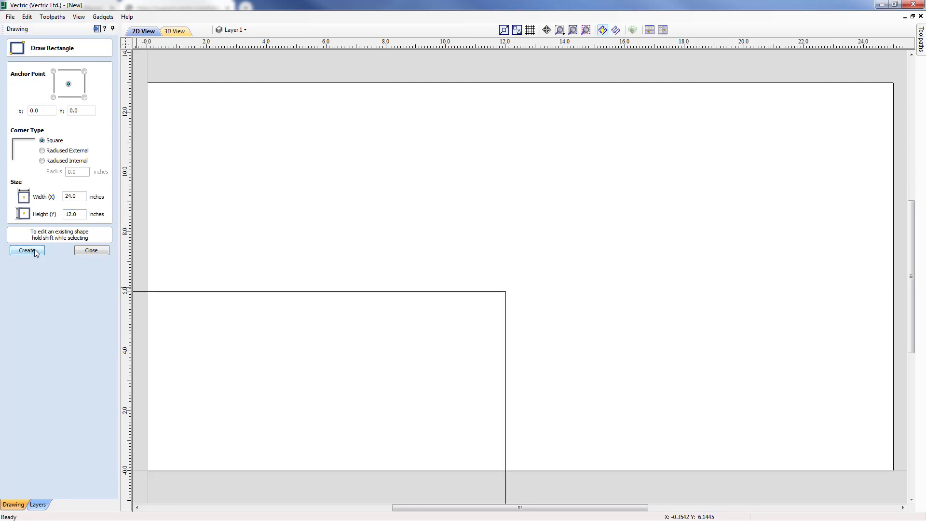
pyautogui.click(89, 251)
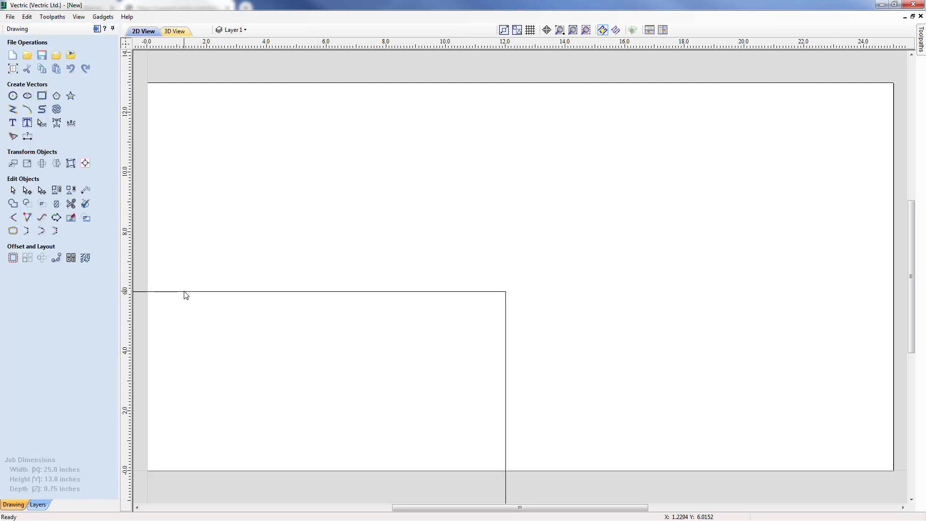
pyautogui.click(186, 293)
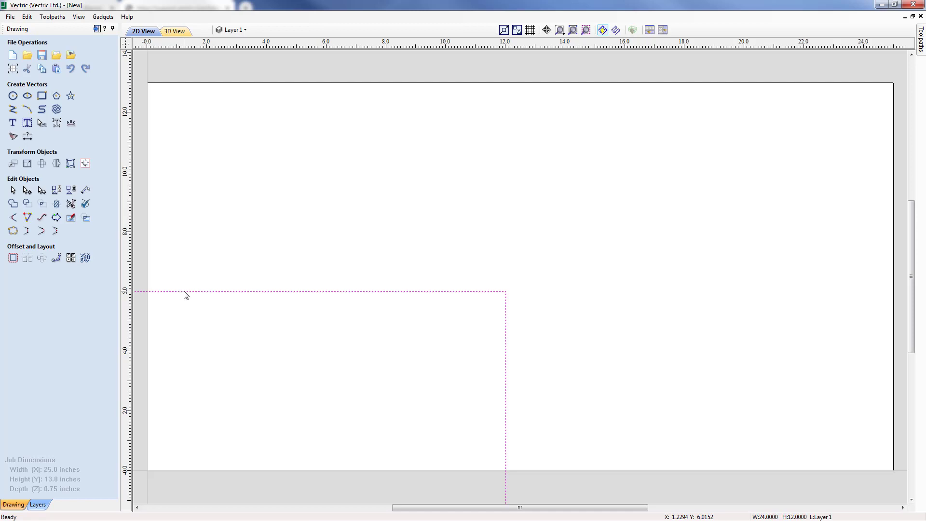
pyautogui.click(85, 164)
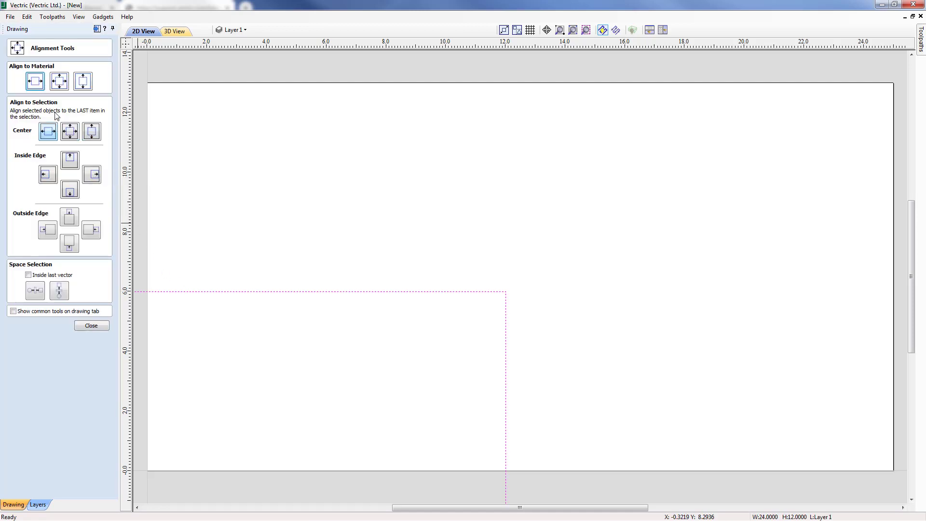
pyautogui.click(58, 81)
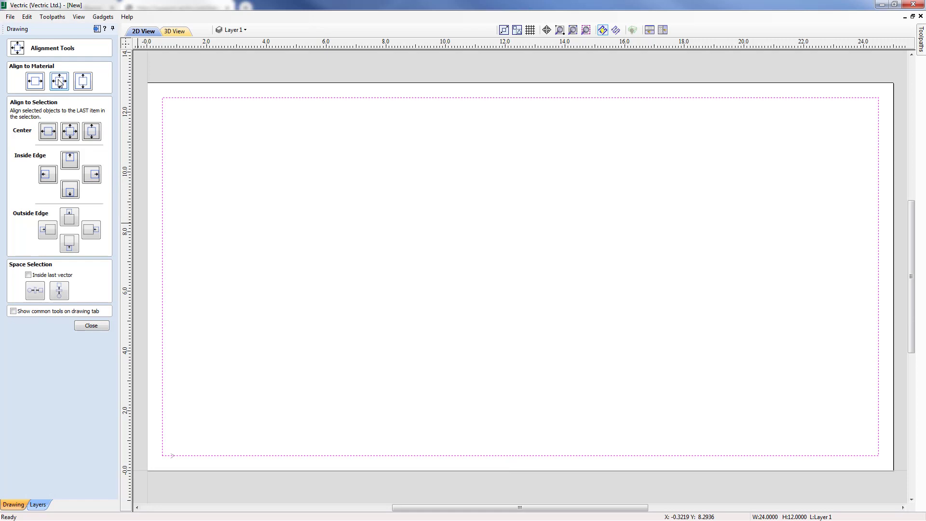
pyautogui.click(96, 325)
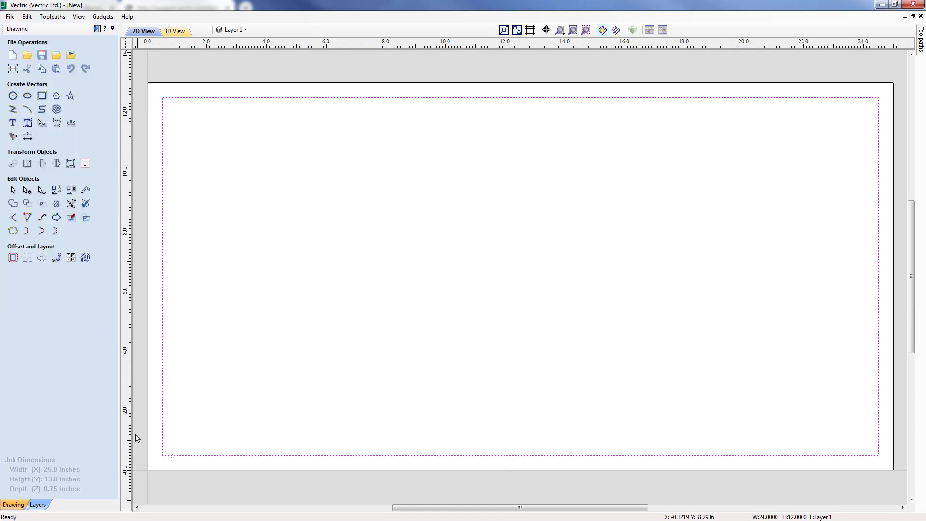
pyautogui.click(153, 482)
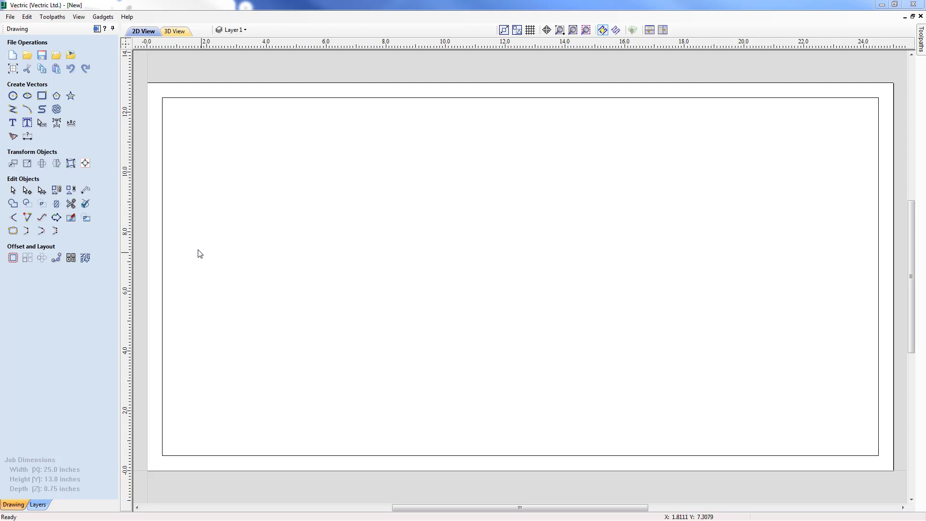
# Create a vector texture at 0 degrees with 0.3-inch maximum spacing, 1-inch amplitude and 6-inch wavelength on a layer named Wave
pyautogui.click(56, 111)
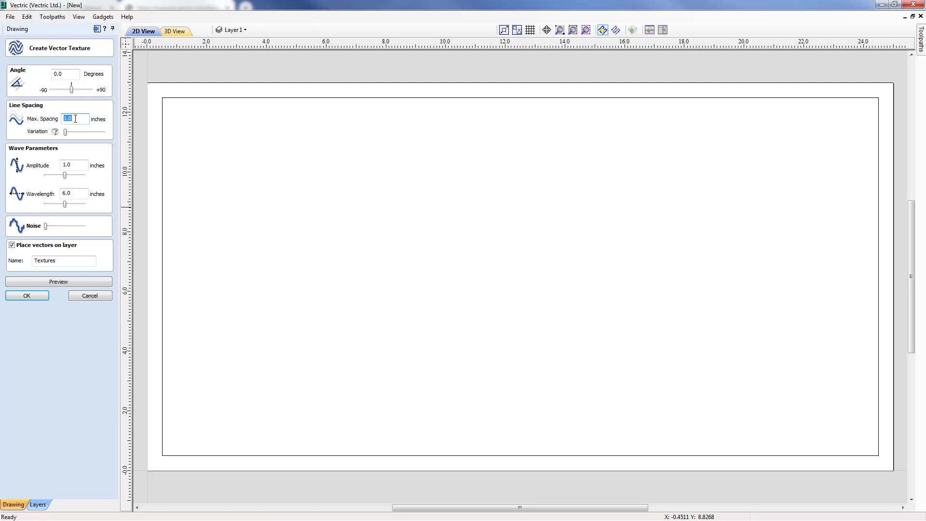
pyautogui.write('.3')
pyautogui.click(77, 192)
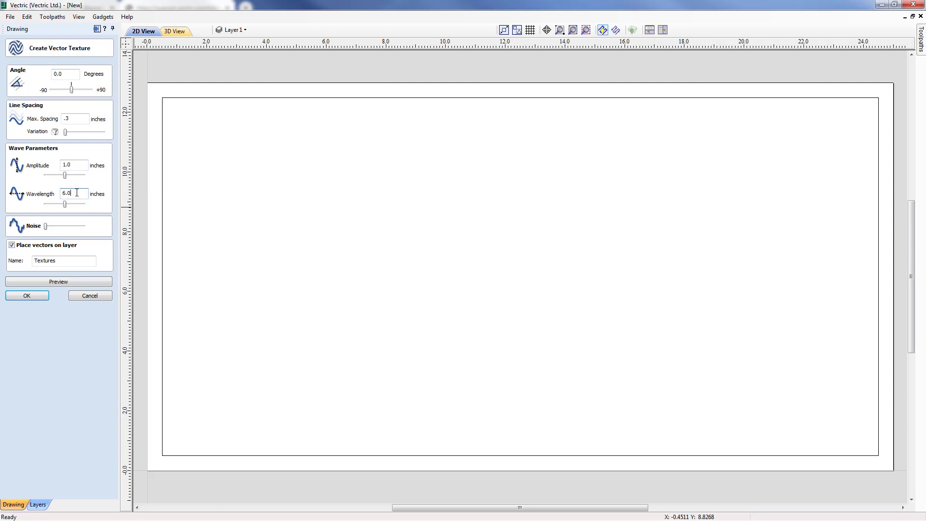
pyautogui.doubleClick(60, 261)
pyautogui.write('Wave')
pyautogui.click(45, 283)
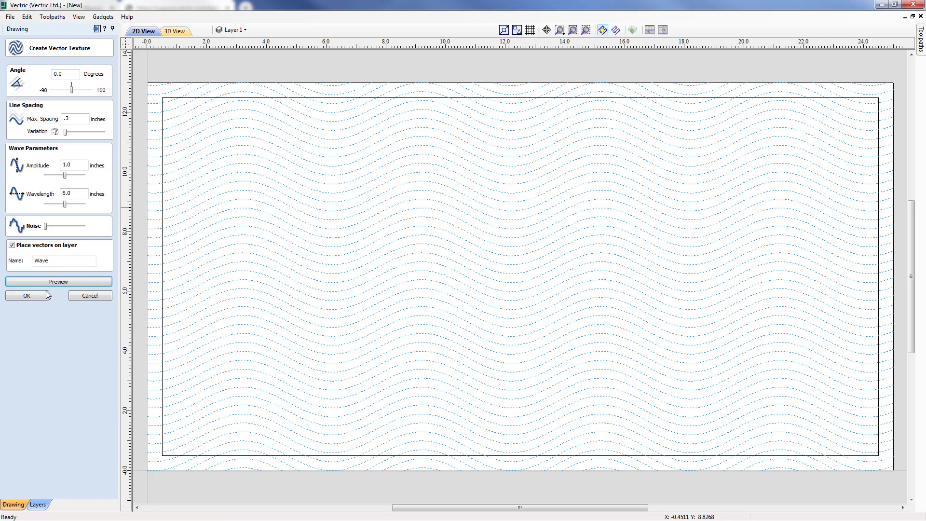
pyautogui.click(27, 295)
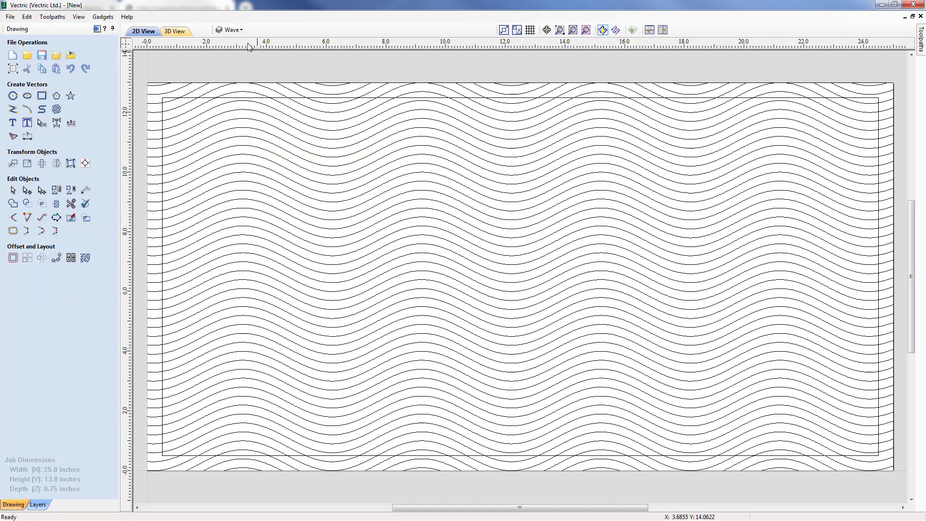
# Hide the Wave layer
pyautogui.click(242, 29)
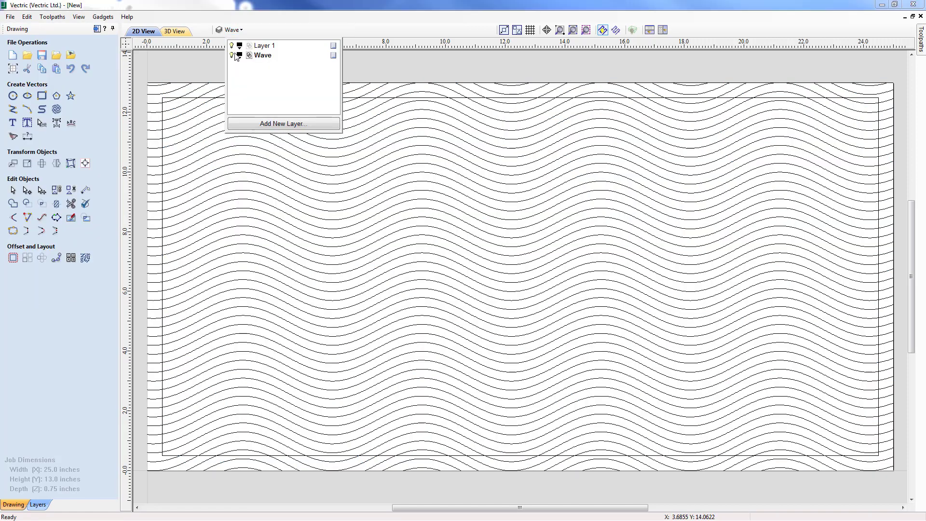
pyautogui.click(232, 55)
pyautogui.click(232, 55)
pyautogui.click(232, 56)
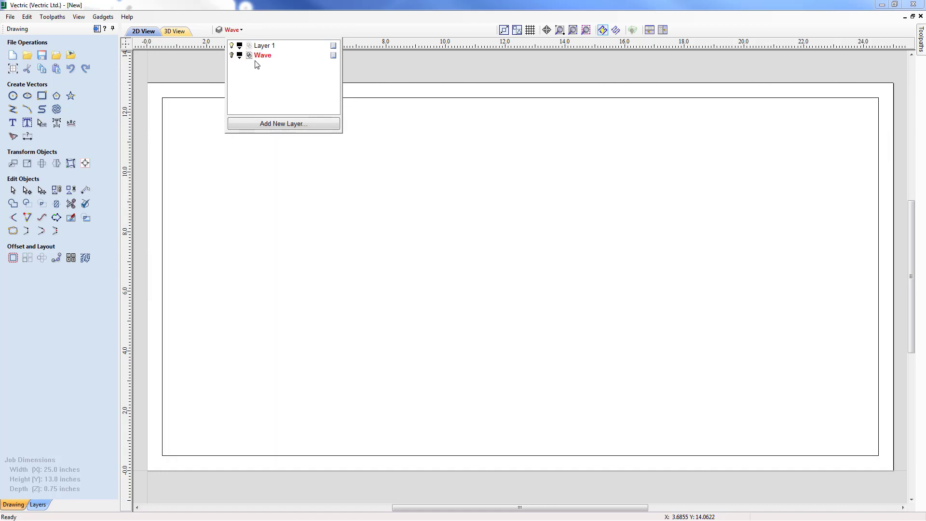
# Make Layer 1 the active layer and rename it Cut Out
pyautogui.click(263, 47)
pyautogui.rightClick(269, 49)
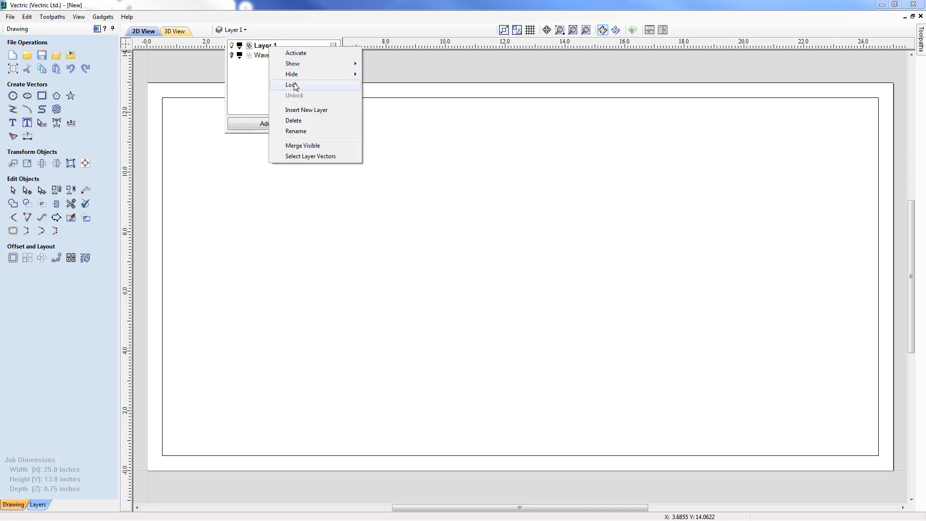
pyautogui.click(296, 131)
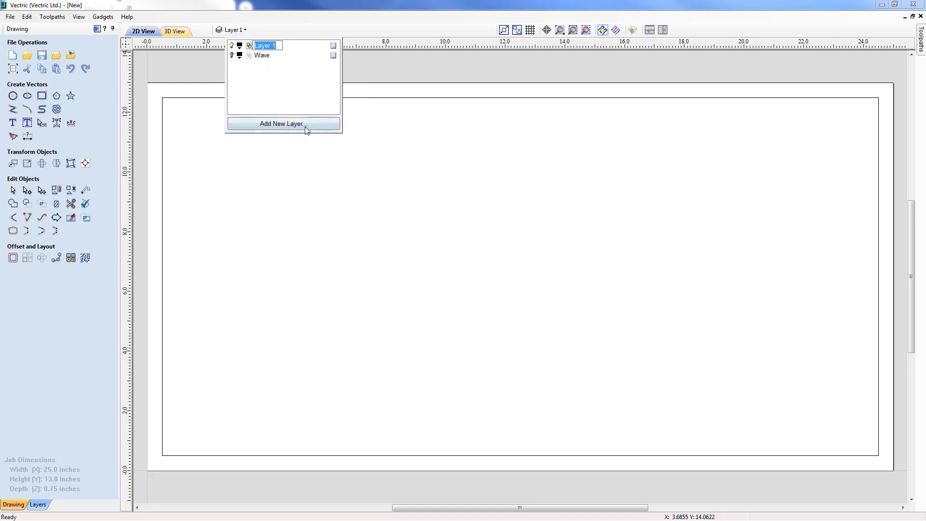
pyautogui.write('Cut Out')
pyautogui.click(250, 31)
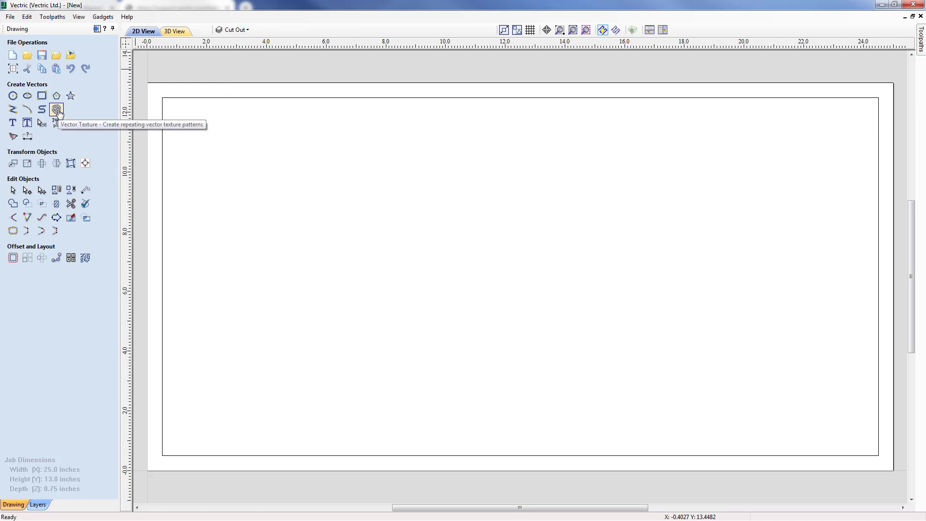
# Create a vector texture at 45 degrees with 0.35-inch maximum spacing, 1.5-inch amplitude and 6-inch wavelength on a layer named Step
pyautogui.click(57, 111)
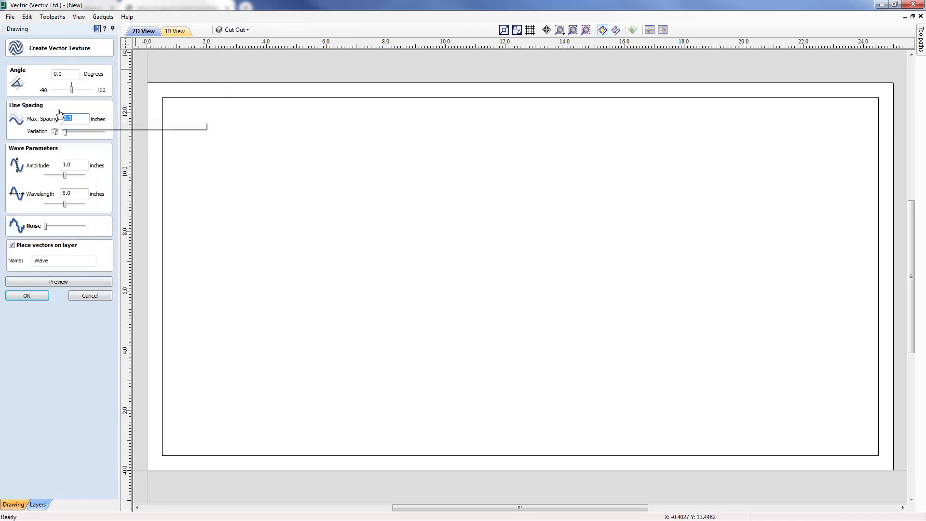
pyautogui.doubleClick(64, 73)
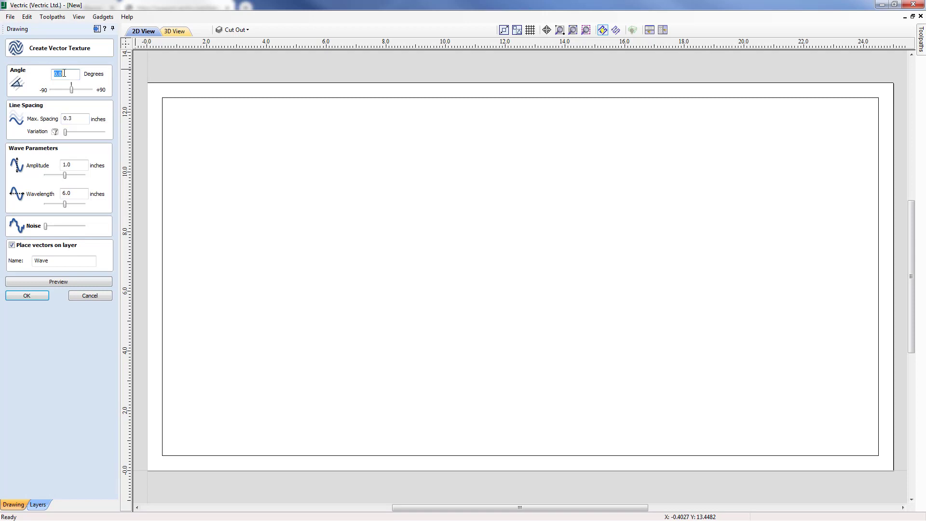
pyautogui.write('45')
pyautogui.click(78, 121)
pyautogui.write('5')
pyautogui.click(77, 166)
pyautogui.press('BackSpace')
pyautogui.doubleClick(34, 260)
pyautogui.write('Step')
pyautogui.click(47, 282)
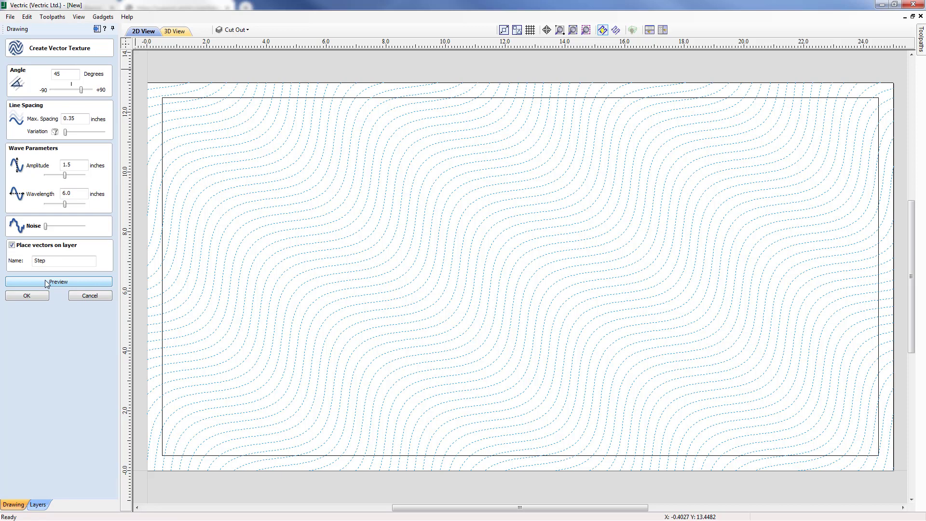
pyautogui.click(31, 294)
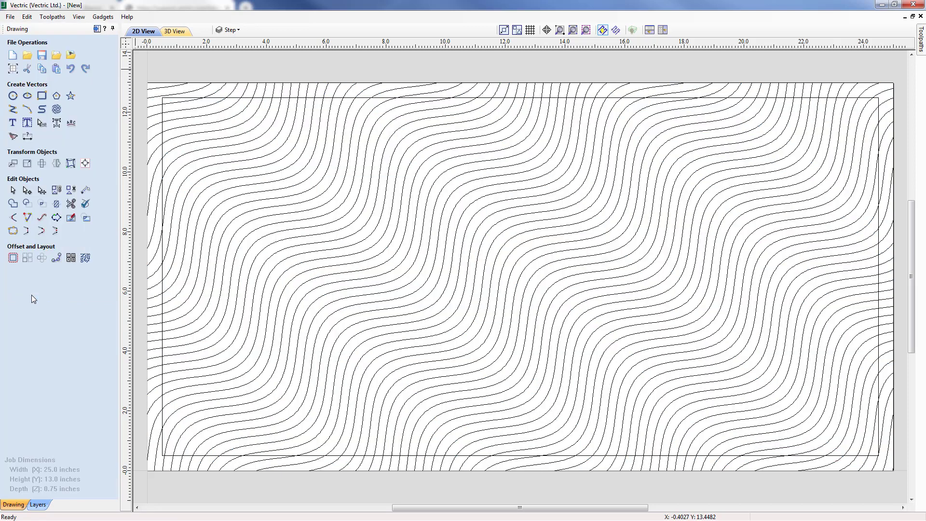
# Hide the Step layer and make Cut Out the active layer
pyautogui.click(241, 28)
pyautogui.click(232, 65)
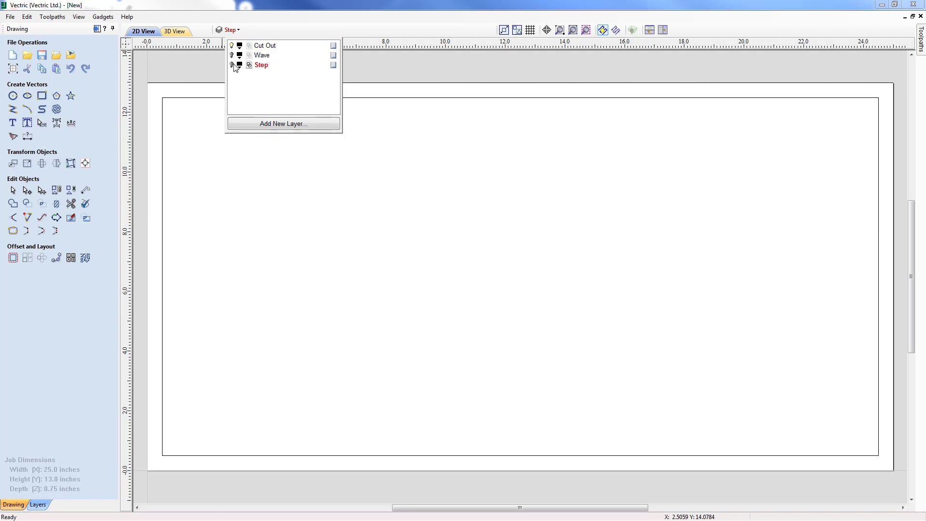
pyautogui.click(233, 64)
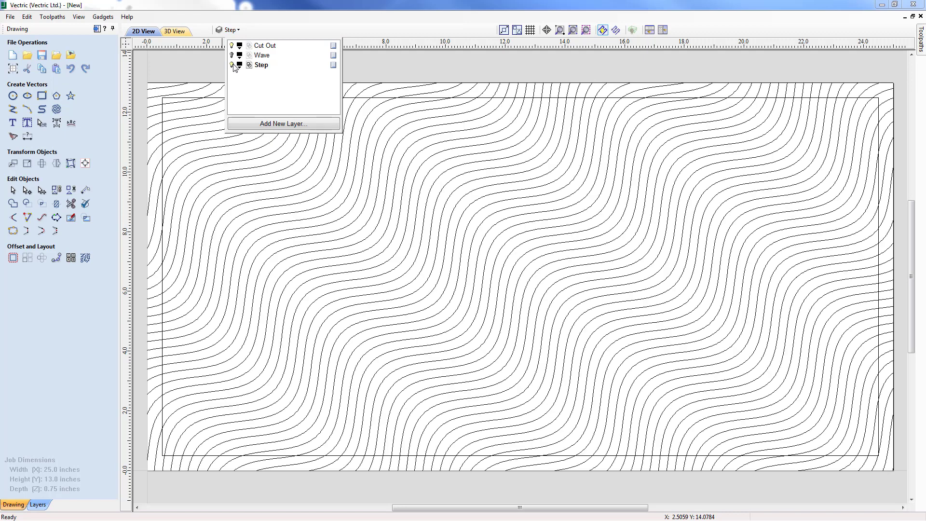
pyautogui.click(233, 65)
pyautogui.click(266, 46)
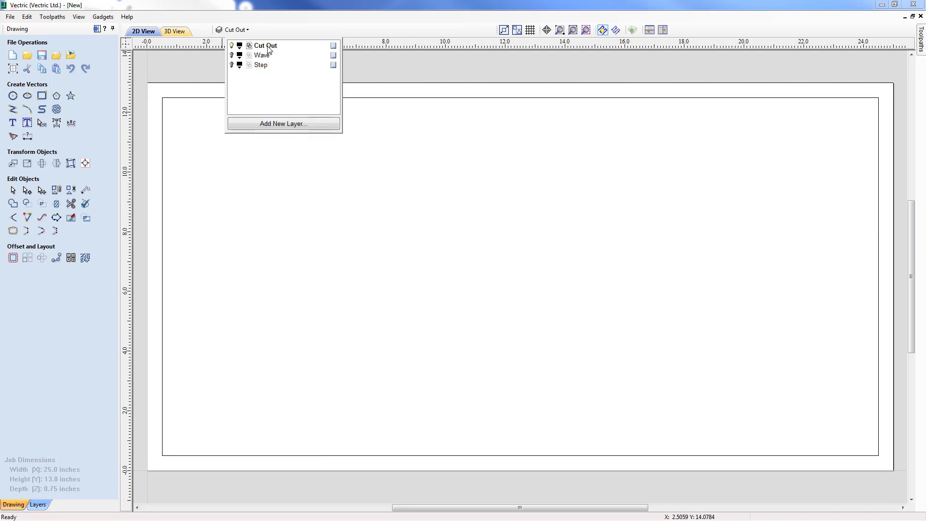
pyautogui.click(146, 61)
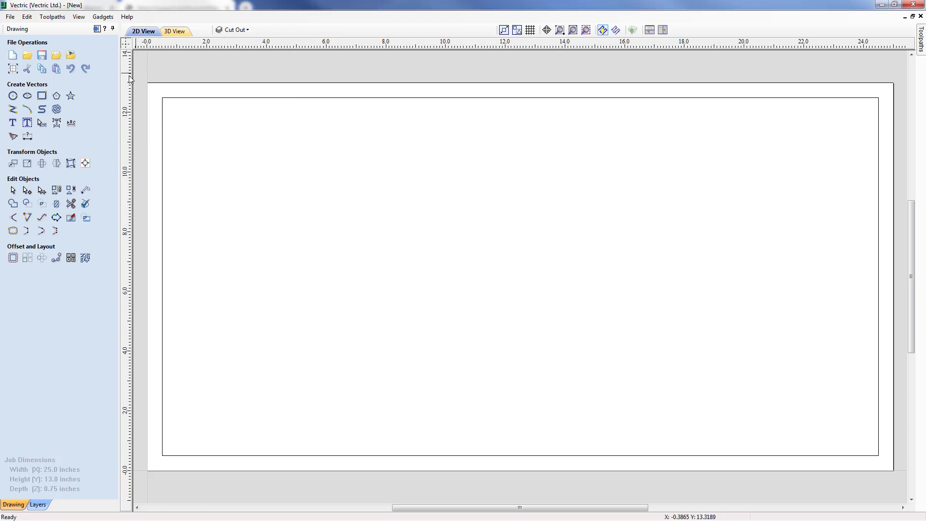
# Create a Swirl-layer vector texture with 60-degree angle, 0.3-inch maximum spacing, just over half variation, 8-inch amplitude and 16-inch wavelength
pyautogui.click(57, 110)
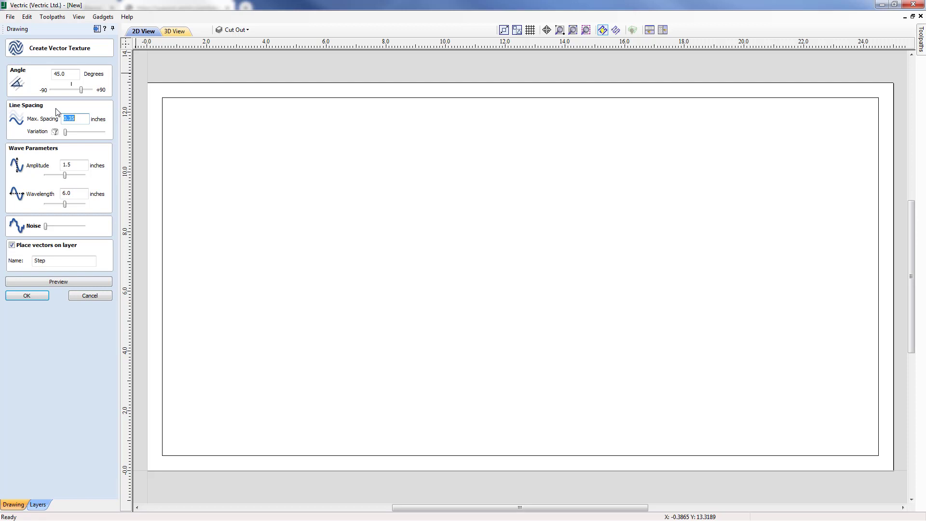
pyautogui.click(66, 75)
pyautogui.write('60')
pyautogui.click(69, 119)
pyautogui.moveTo(70, 119); pyautogui.dragTo(82, 119)
pyautogui.write('3')
pyautogui.doubleClick(75, 166)
pyautogui.write('8')
pyautogui.doubleClick(75, 192)
pyautogui.write('16')
pyautogui.moveTo(55, 260); pyautogui.dragTo(28, 256)
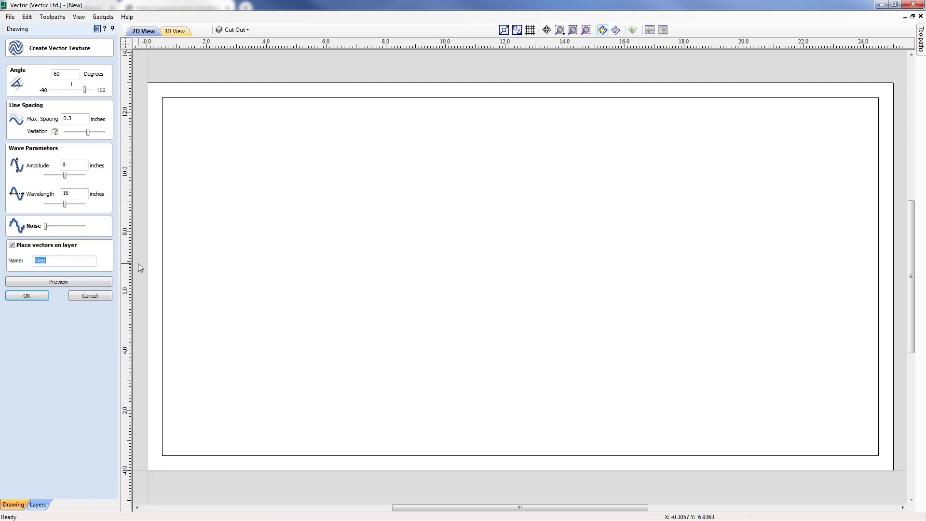
pyautogui.write('Swirl')
pyautogui.click(96, 281)
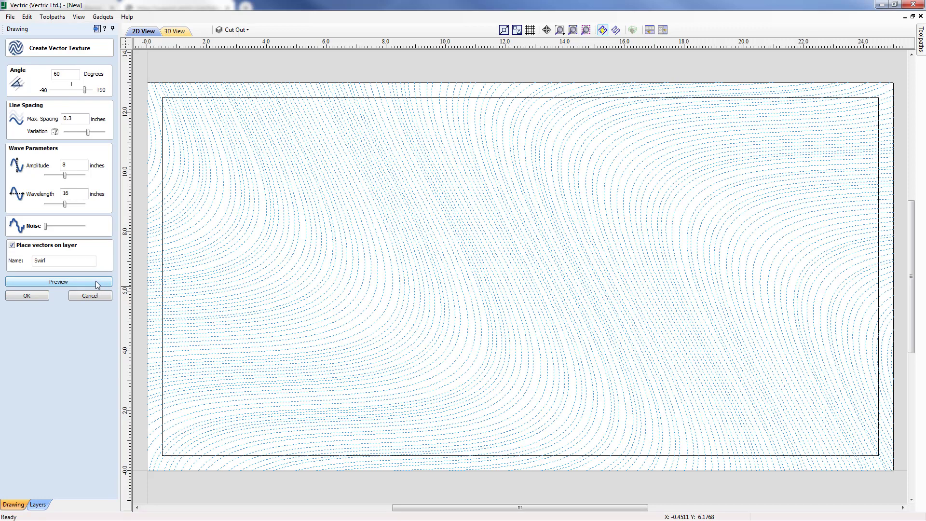
pyautogui.click(19, 295)
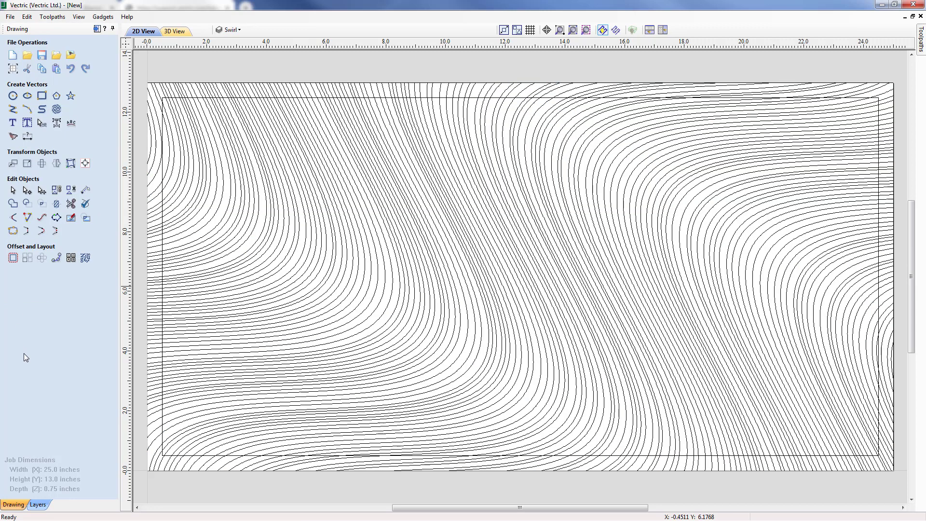
# Hide the Swirl layer and make Cut Out the active layer
pyautogui.click(239, 30)
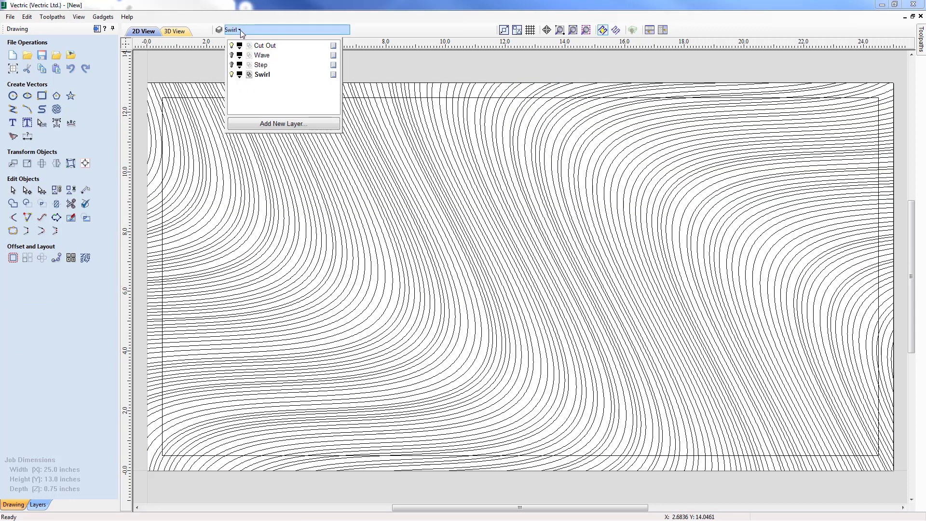
pyautogui.click(232, 74)
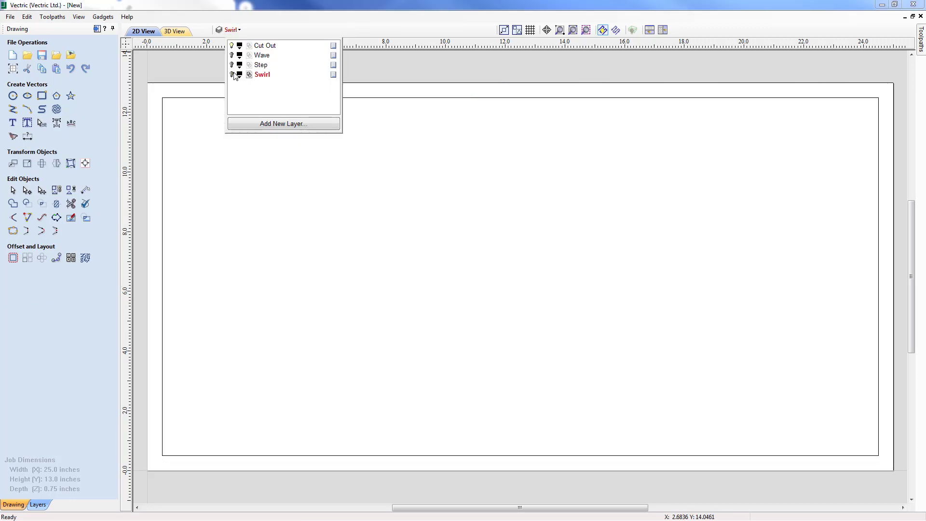
pyautogui.click(231, 74)
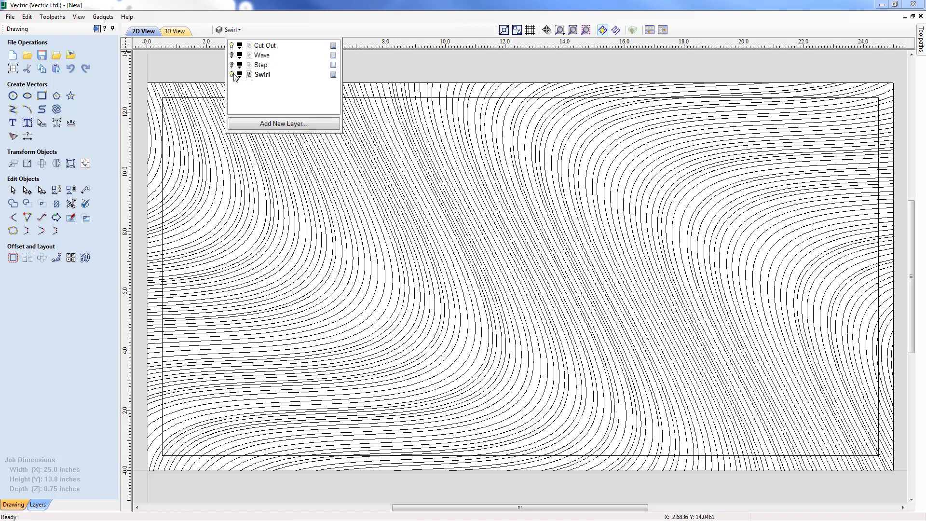
pyautogui.click(232, 75)
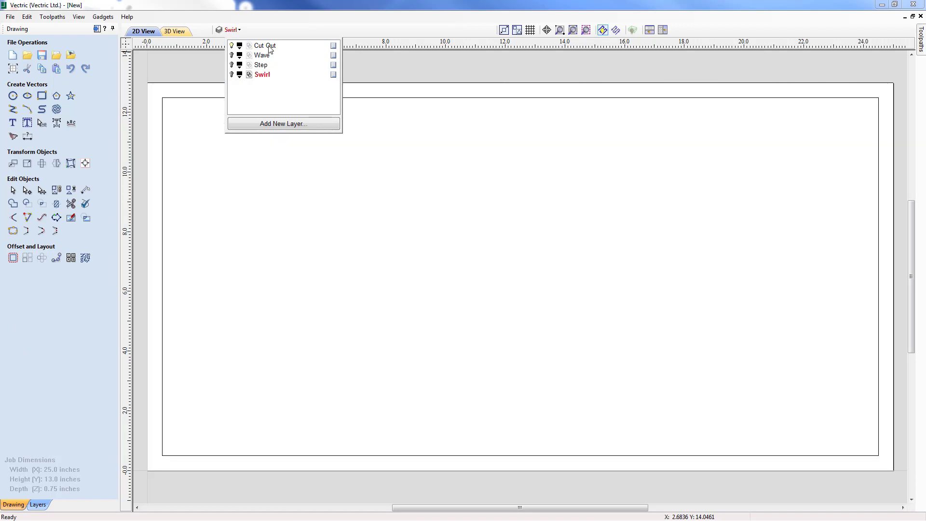
pyautogui.click(266, 46)
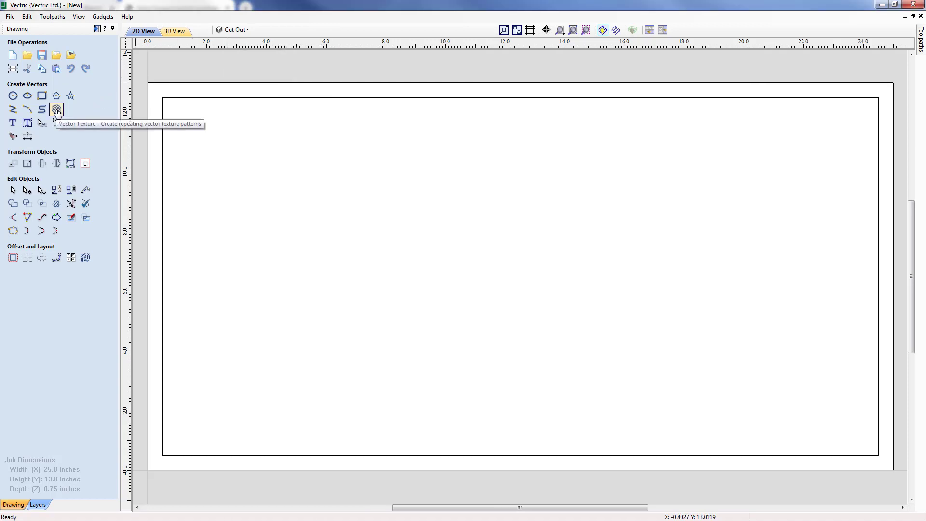
# Create a vector texture on a layer named Wood Grain with 2-degree angle, 0.15-inch maximum spacing, 0.1-inch amplitude, 18-inch wavelength and about one-third noise
pyautogui.click(57, 111)
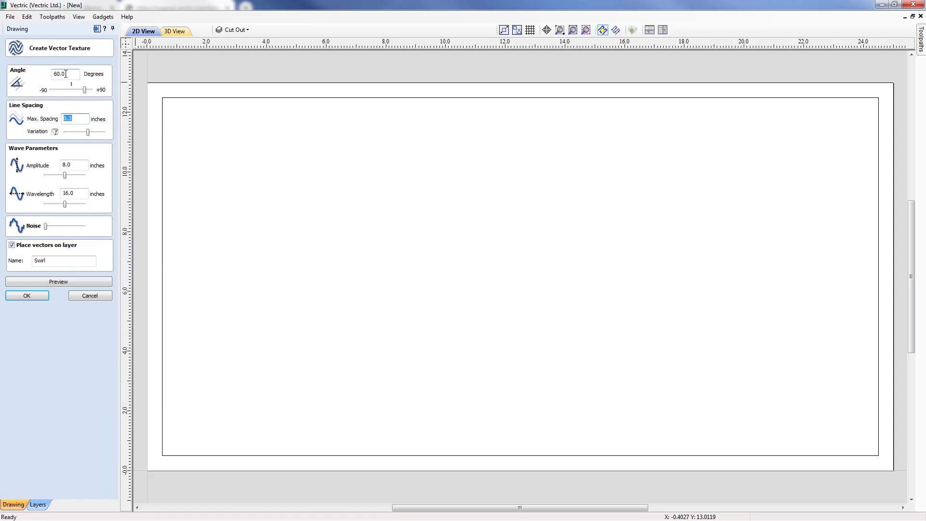
pyautogui.doubleClick(66, 74)
pyautogui.write('2')
pyautogui.click(77, 120)
pyautogui.write('15')
pyautogui.doubleClick(83, 164)
pyautogui.write('.1')
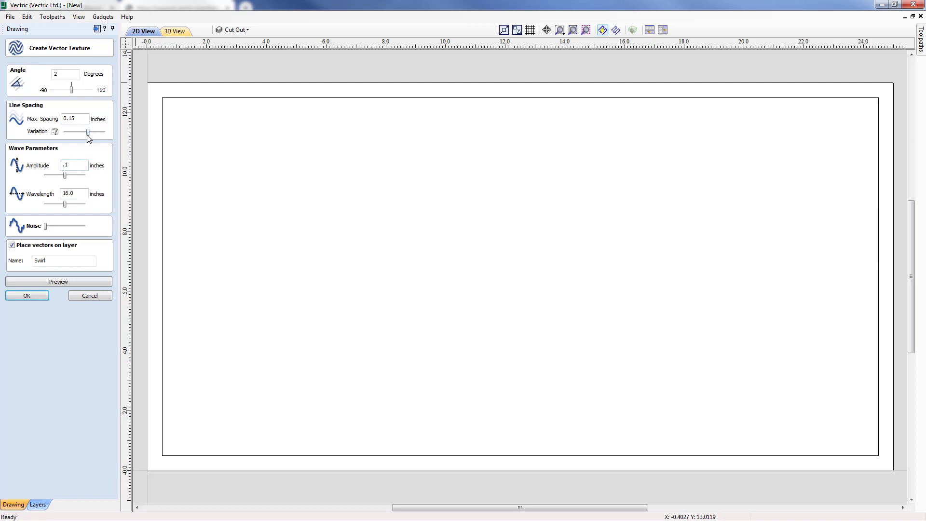
pyautogui.doubleClick(74, 193)
pyautogui.write('18')
pyautogui.moveTo(46, 227); pyautogui.dragTo(31, 263)
pyautogui.write('Wood Grain')
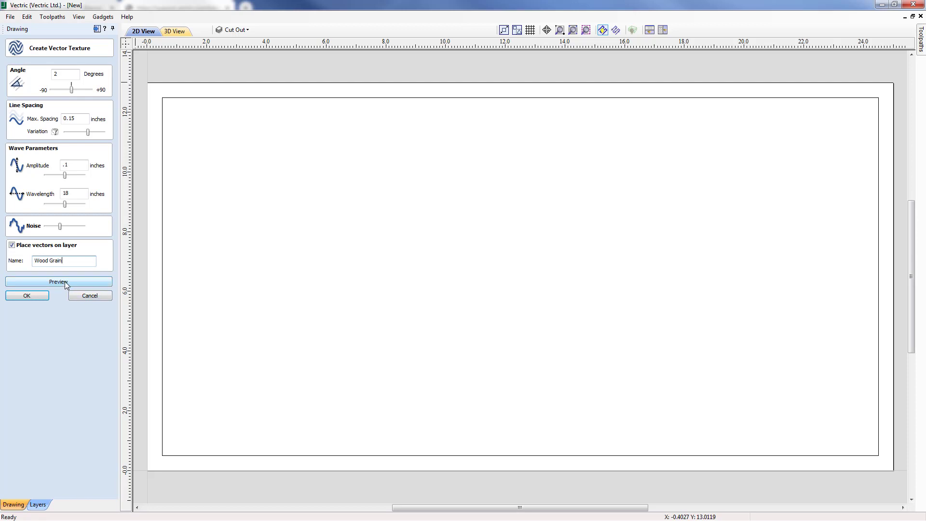
pyautogui.click(65, 281)
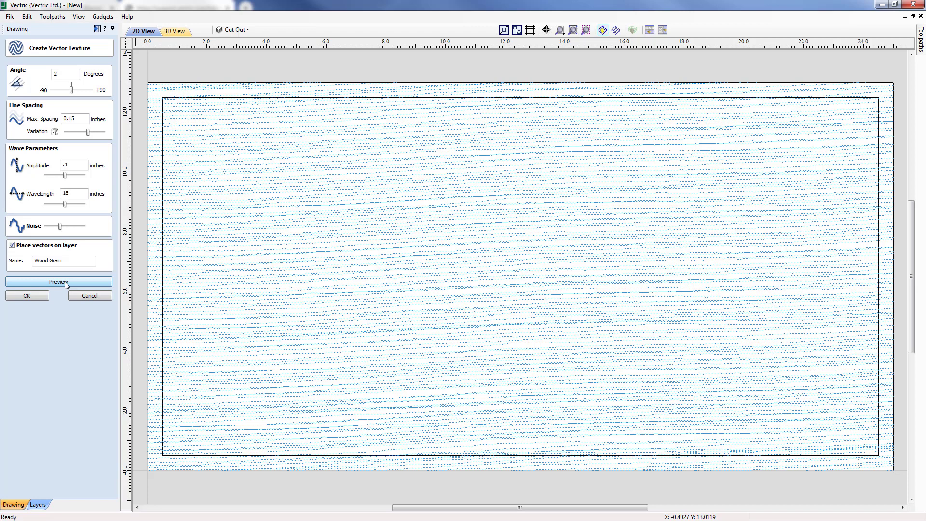
pyautogui.click(38, 296)
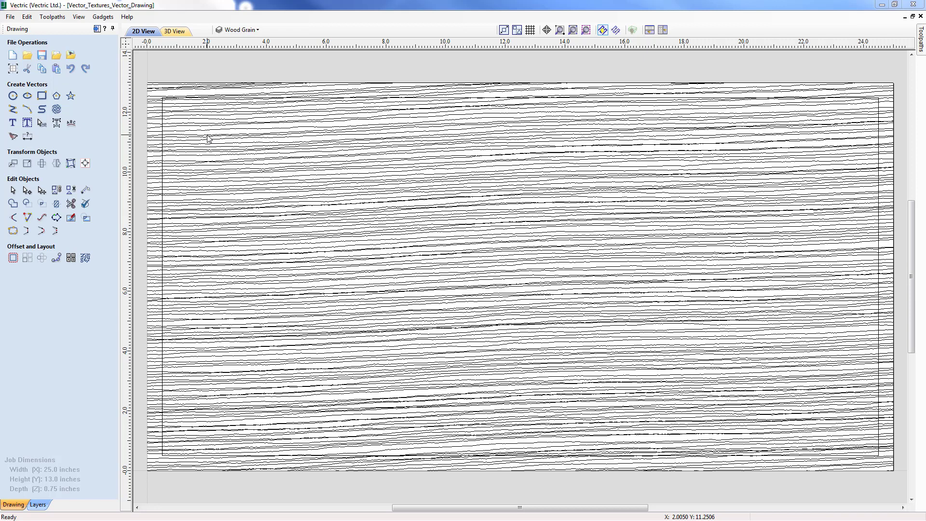
# Hide the Wood Grain layer and show the Wave layer
pyautogui.click(259, 30)
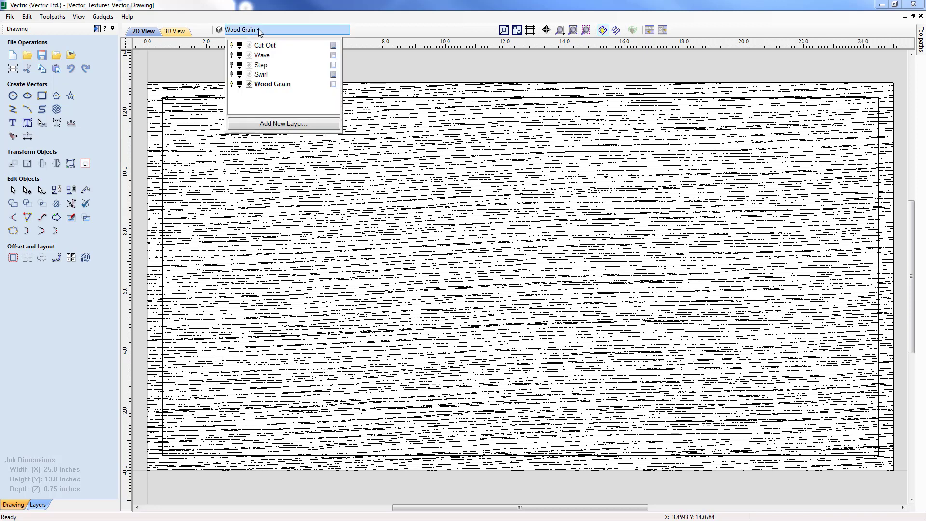
pyautogui.click(231, 85)
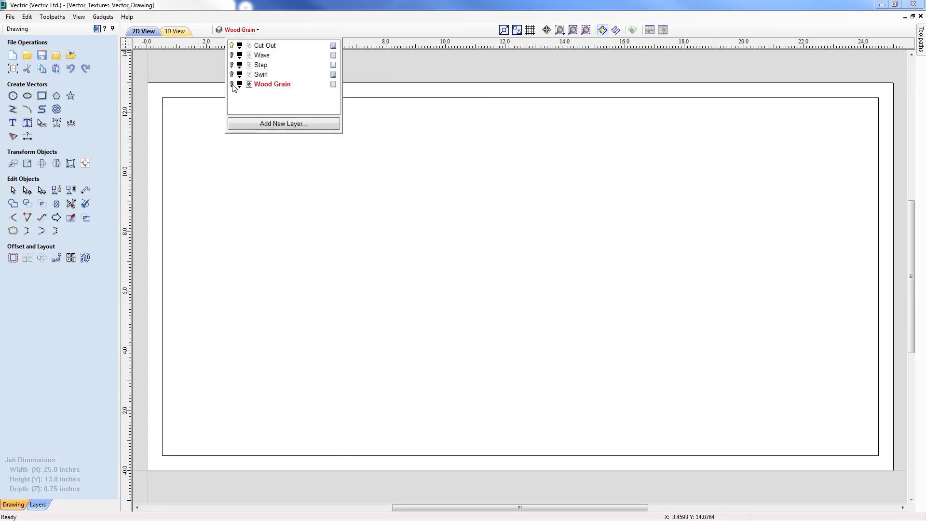
pyautogui.click(232, 55)
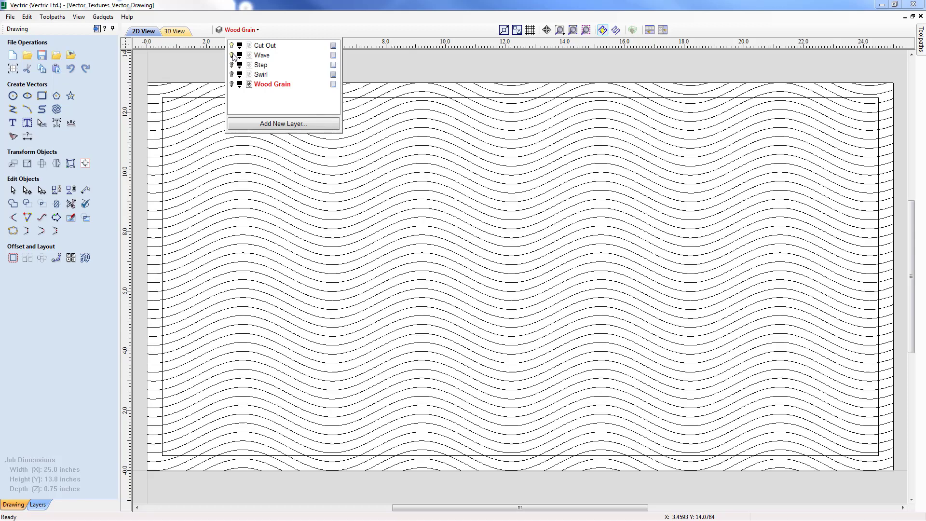
pyautogui.click(208, 69)
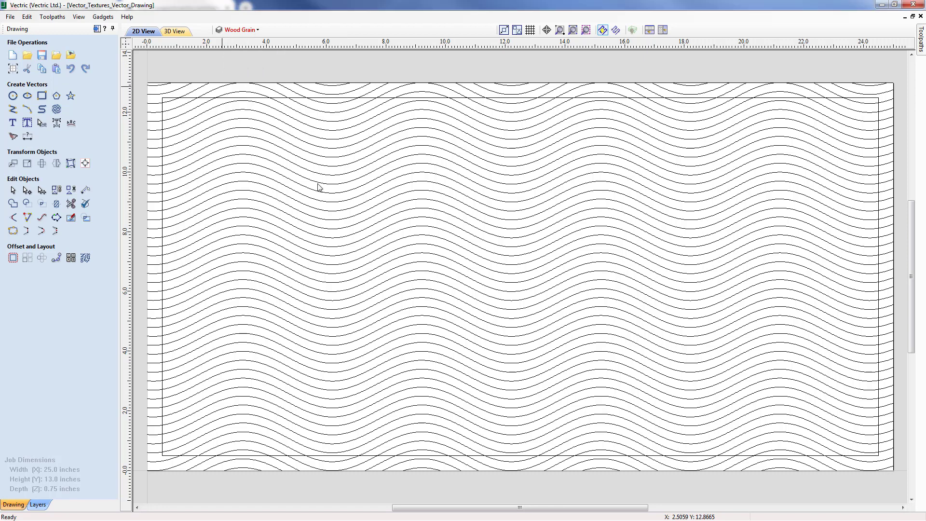
# Select the grouped wave texture and make Wave the active layer
pyautogui.click(395, 250)
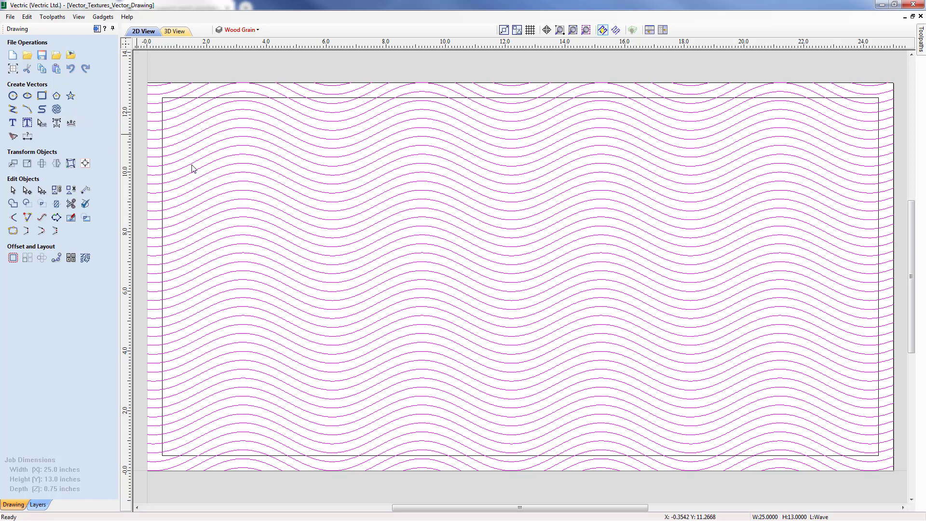
pyautogui.rightClick(391, 255)
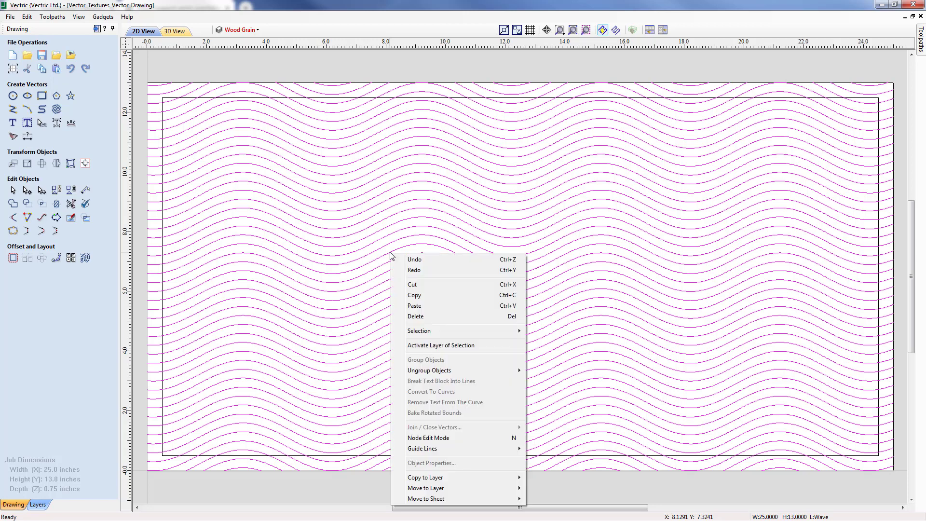
pyautogui.moveTo(448, 372)
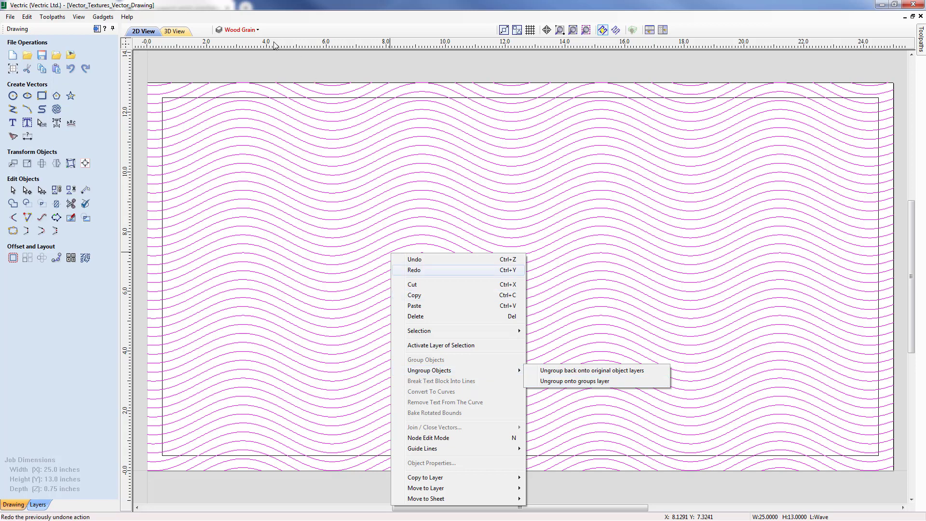
pyautogui.click(584, 381)
pyautogui.click(257, 29)
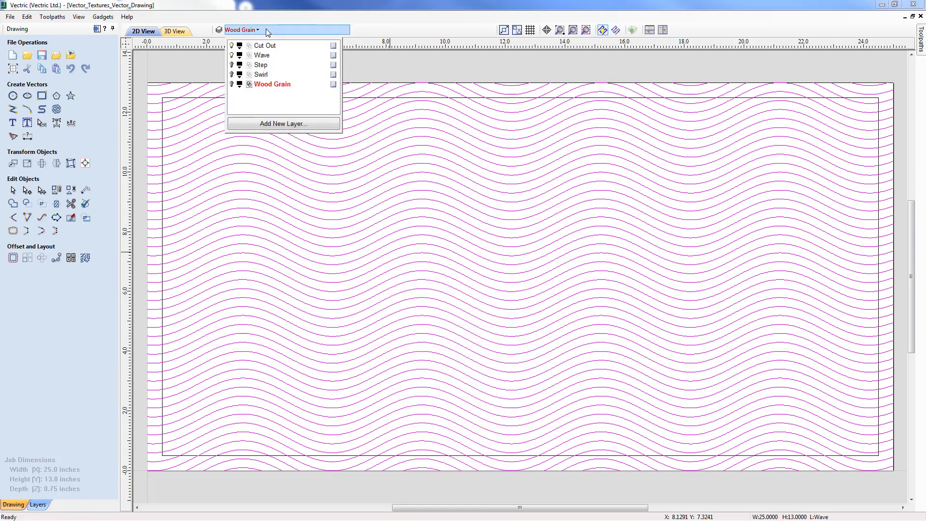
pyautogui.click(263, 56)
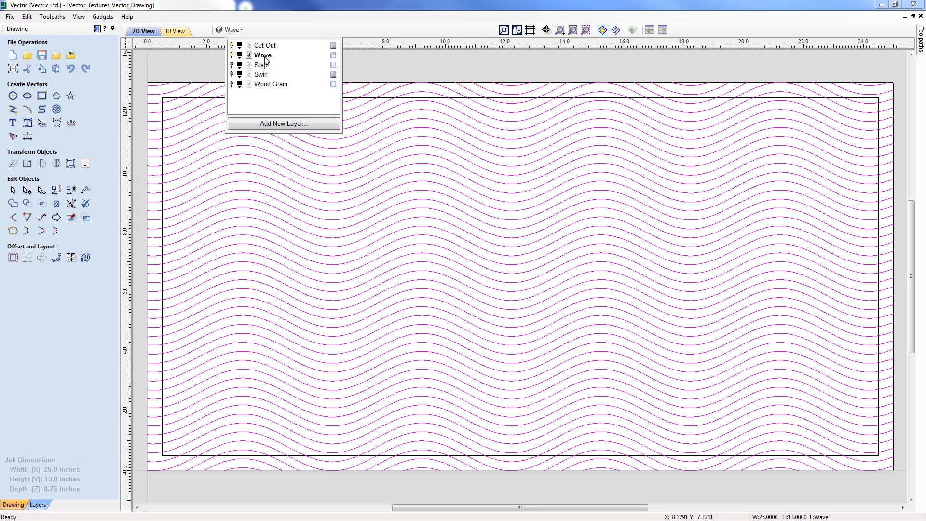
# Ungroup the wave texture onto the group's layer and clear the selection
pyautogui.rightClick(369, 195)
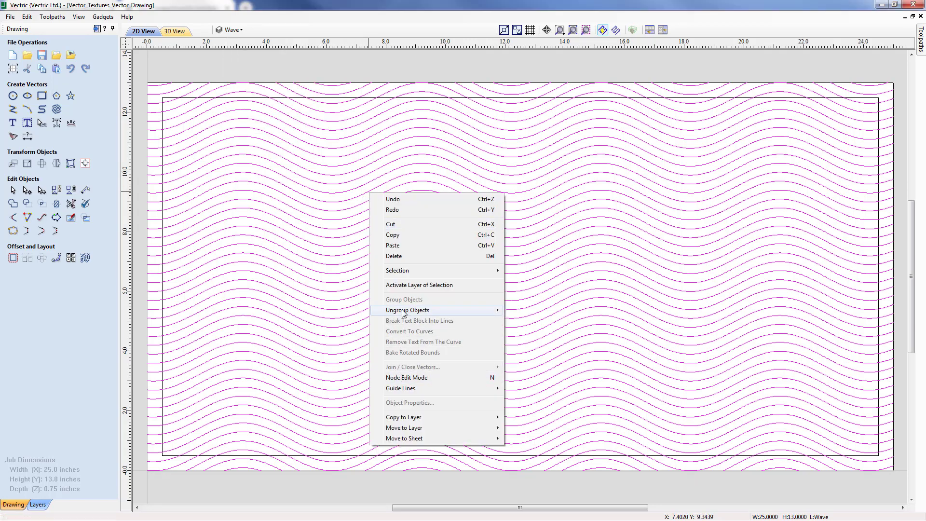
pyautogui.moveTo(404, 312)
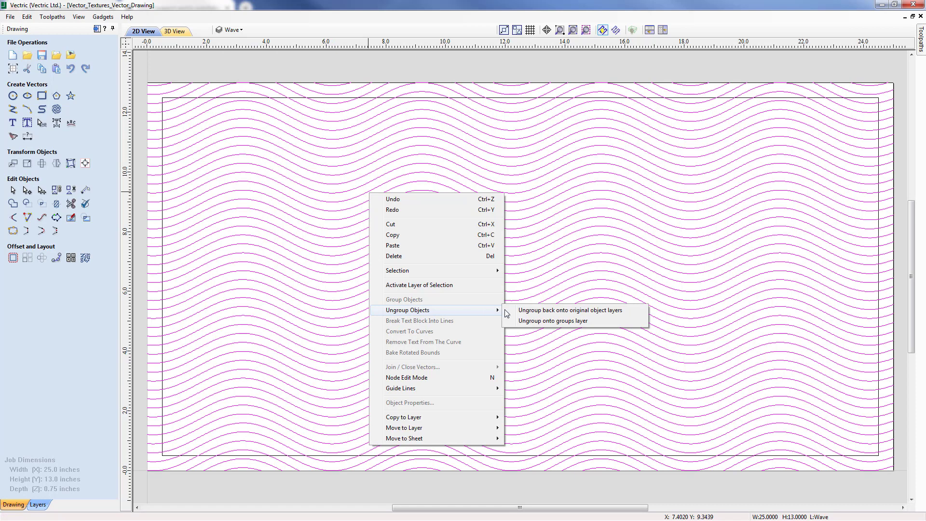
pyautogui.click(560, 320)
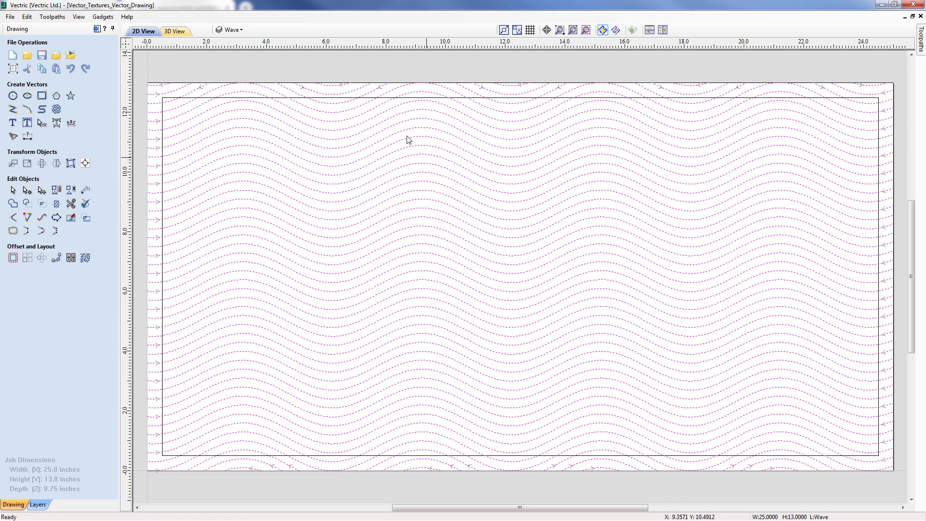
pyautogui.click(271, 71)
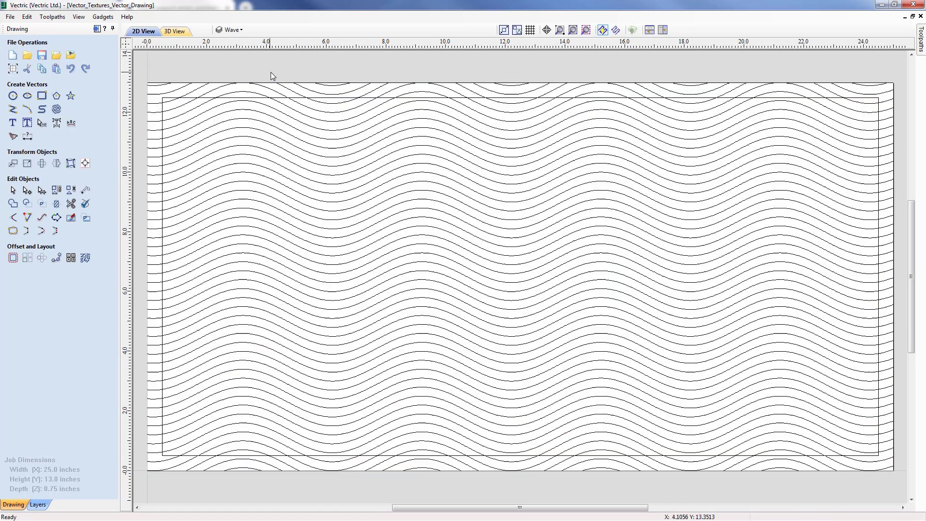
# Select the single wave line whose troughs lie just below Y 8 inches and display its nodes in node editing mode
pyautogui.click(347, 225)
pyautogui.click(347, 217)
pyautogui.click(348, 211)
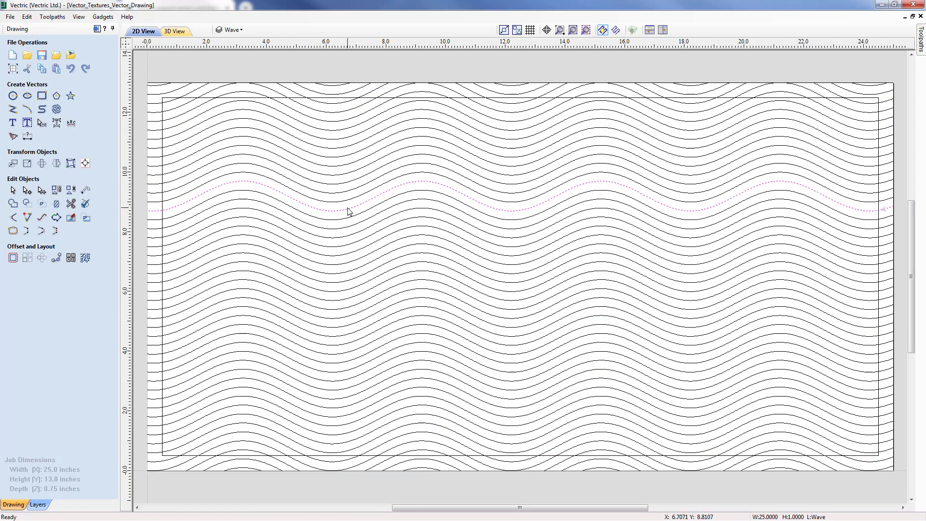
pyautogui.click(348, 236)
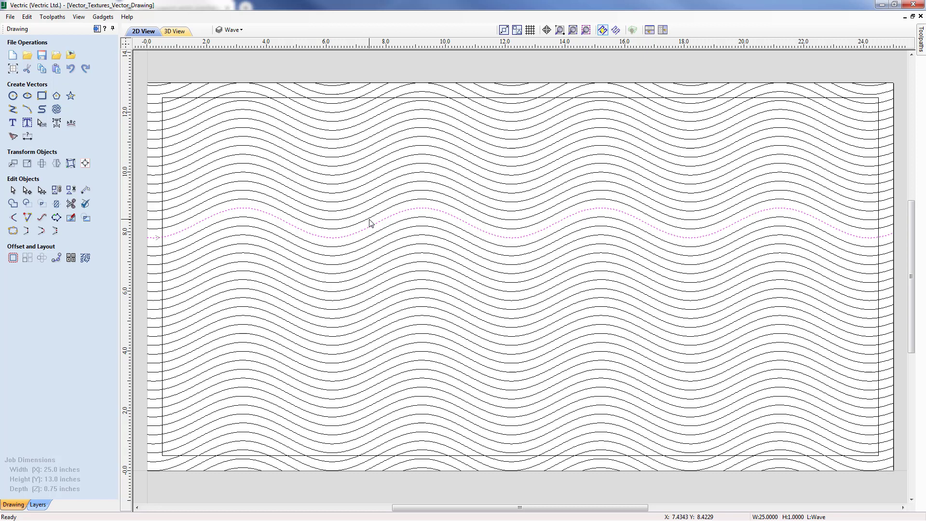
pyautogui.press('n')
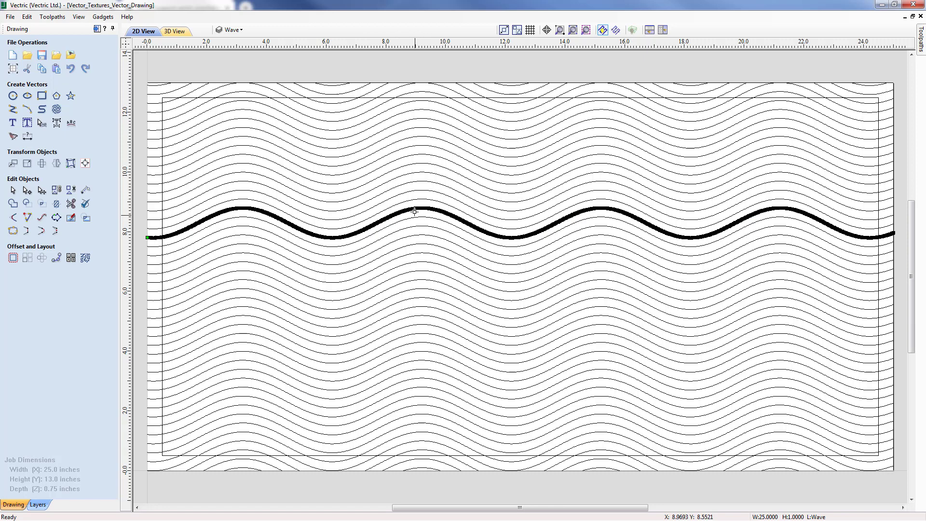
pyautogui.scroll(10, 418, 220)
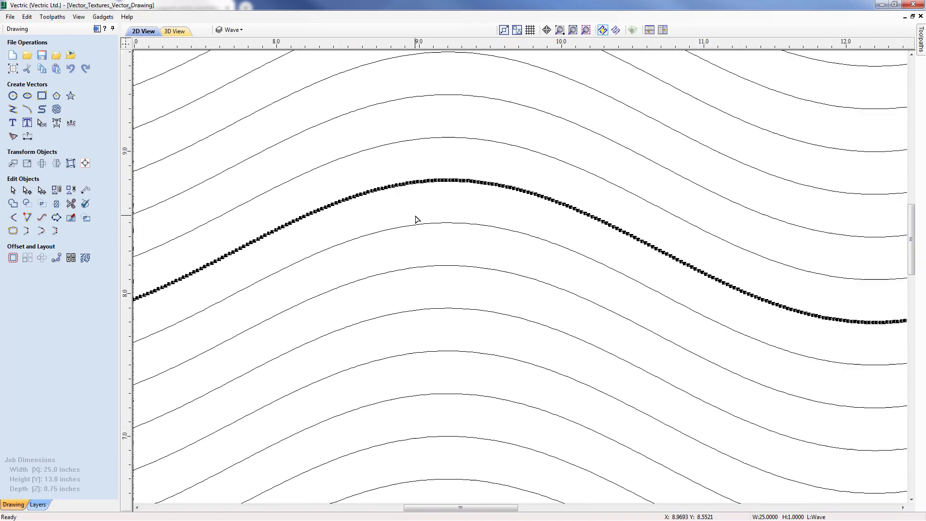
pyautogui.scroll(3, 432, 209)
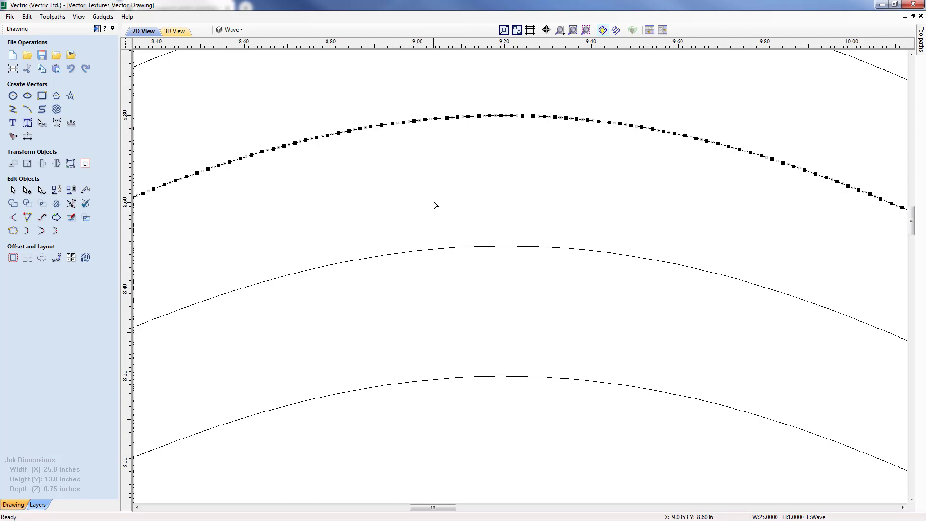
# Try moving one node near the wave line's crest upward, and undo the move
pyautogui.moveTo(381, 125); pyautogui.dragTo(375, 84)
pyautogui.hotkey('ctrl', 'z')
pyautogui.scroll(-6, 371, 207)
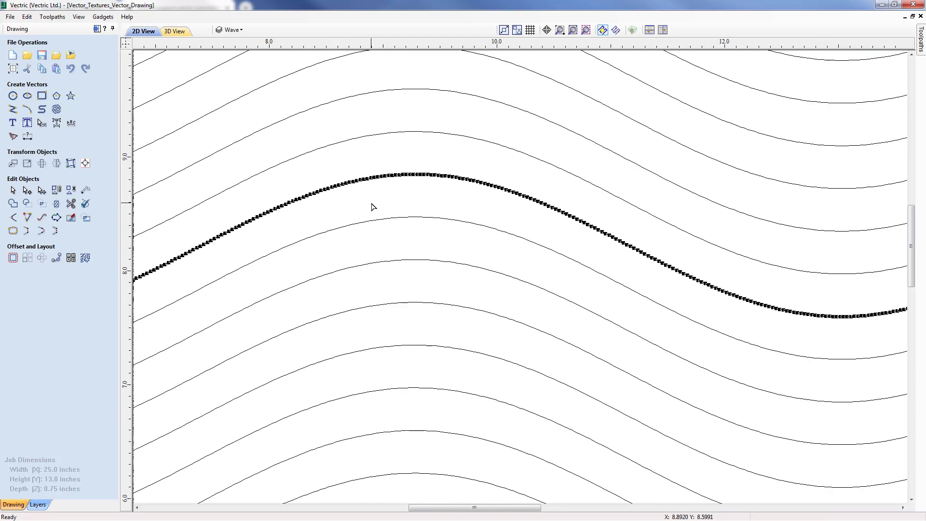
pyautogui.scroll(-1, 371, 206)
pyautogui.scroll(-1, 379, 227)
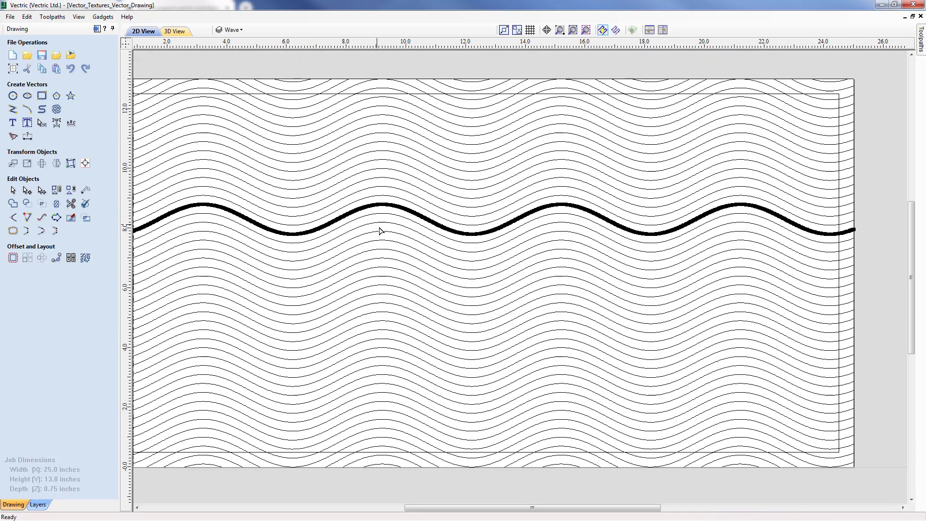
pyautogui.moveTo(382, 241); pyautogui.dragTo(423, 256, button='middle')
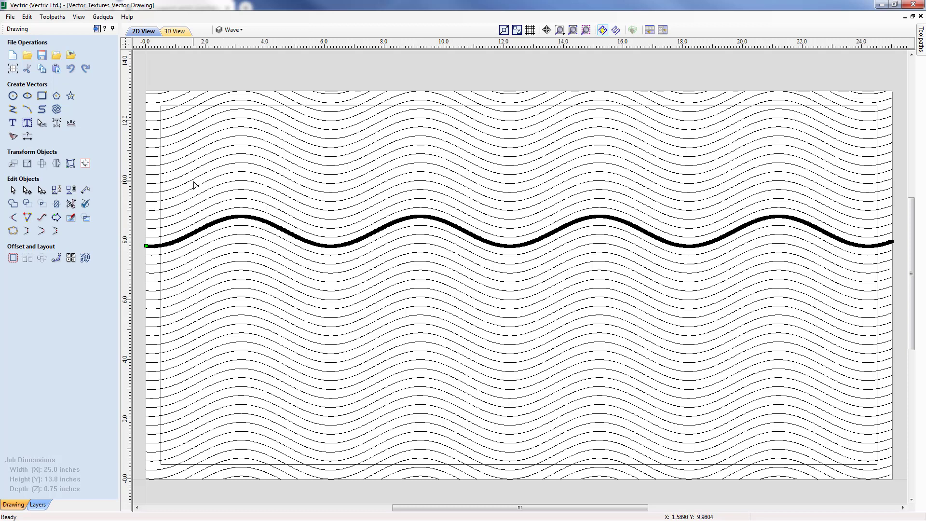
# Fit Bezier curves to the selected wave line with a 0.002-inch tolerance, keeping sharp corners and replacing the original vector
pyautogui.click(42, 220)
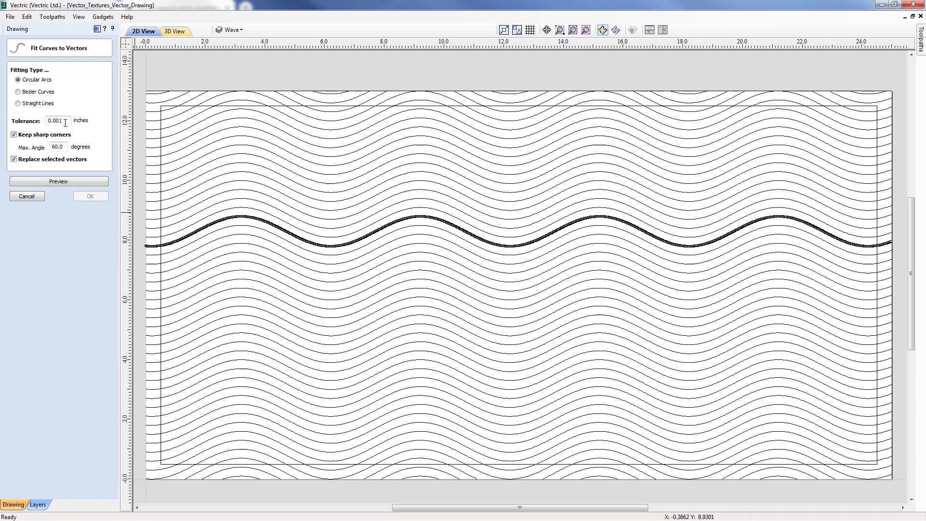
pyautogui.moveTo(58, 120); pyautogui.dragTo(64, 121)
pyautogui.write('2')
pyautogui.click(18, 92)
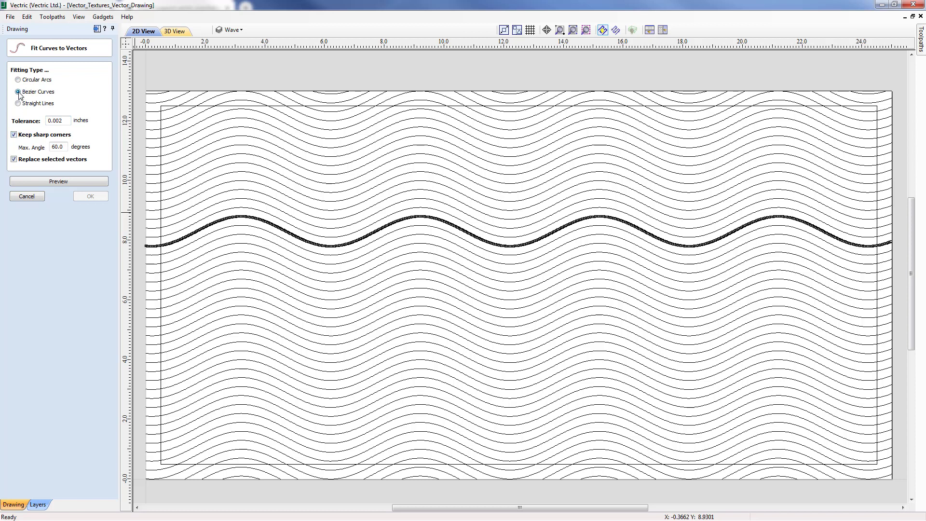
pyautogui.click(47, 181)
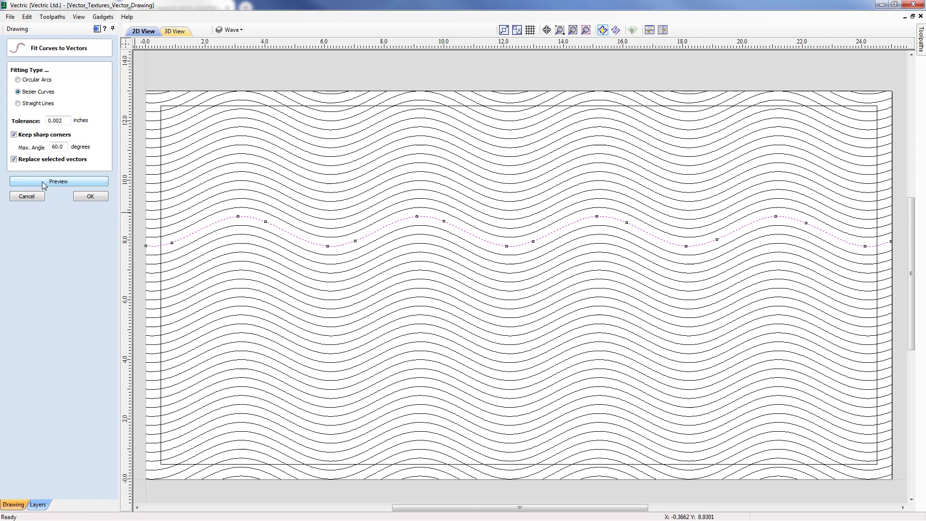
pyautogui.click(96, 195)
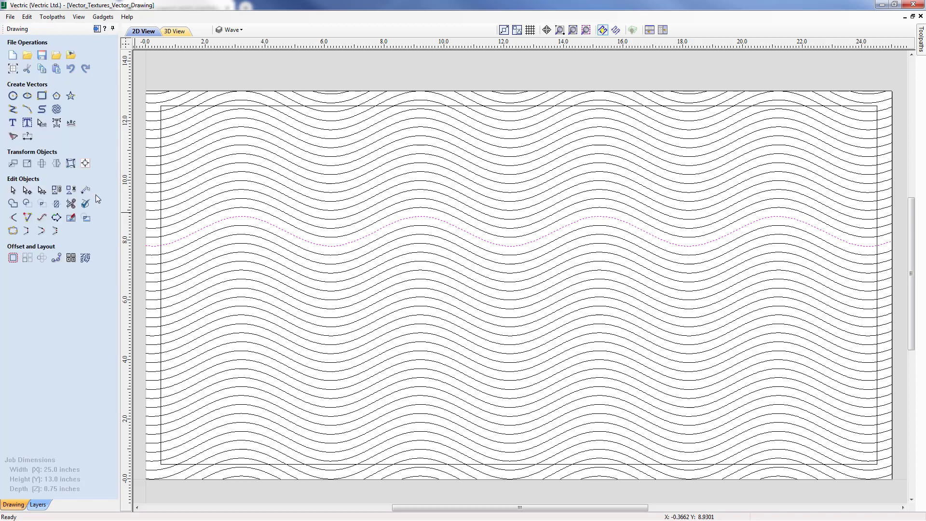
# Try moving the fitted wave line's crest node near X 9 inches up to about Y 9 inches, then undo the move and deselect the line
pyautogui.doubleClick(440, 224)
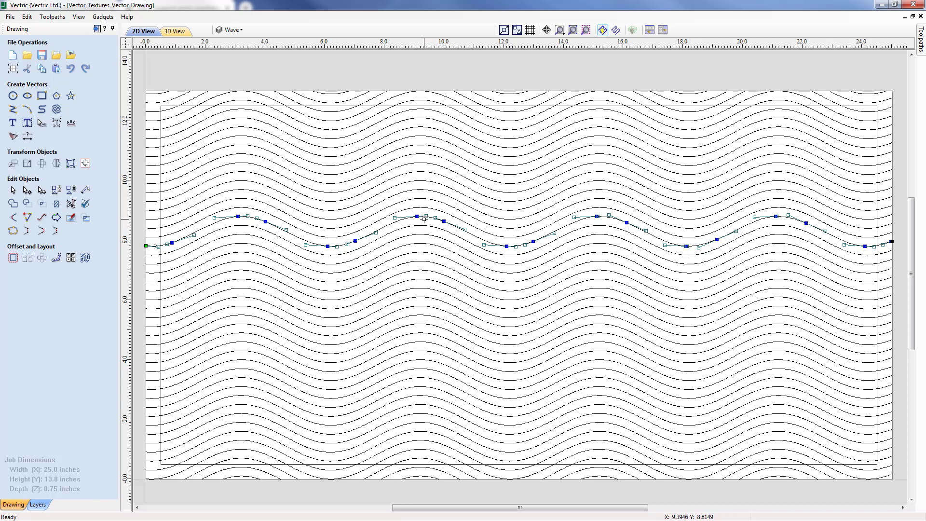
pyautogui.scroll(4, 422, 220)
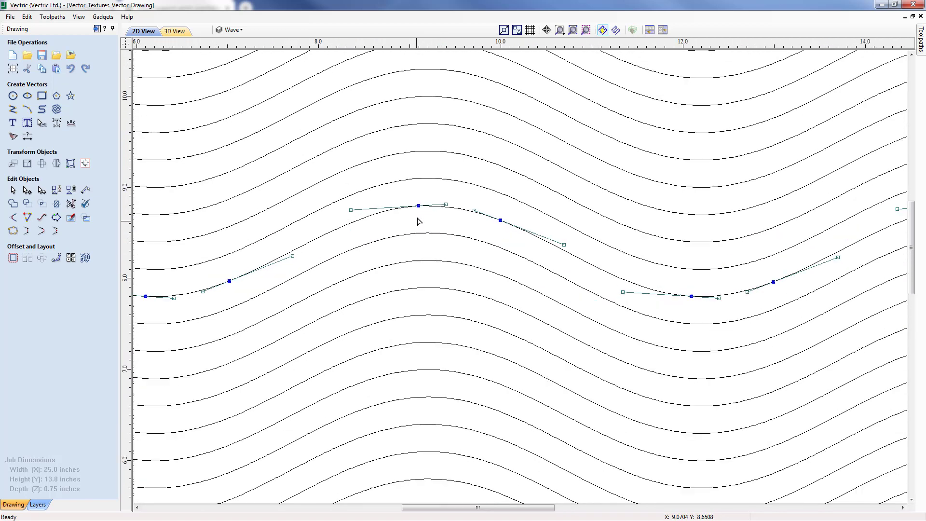
pyautogui.scroll(2, 417, 221)
pyautogui.moveTo(419, 199); pyautogui.dragTo(418, 174)
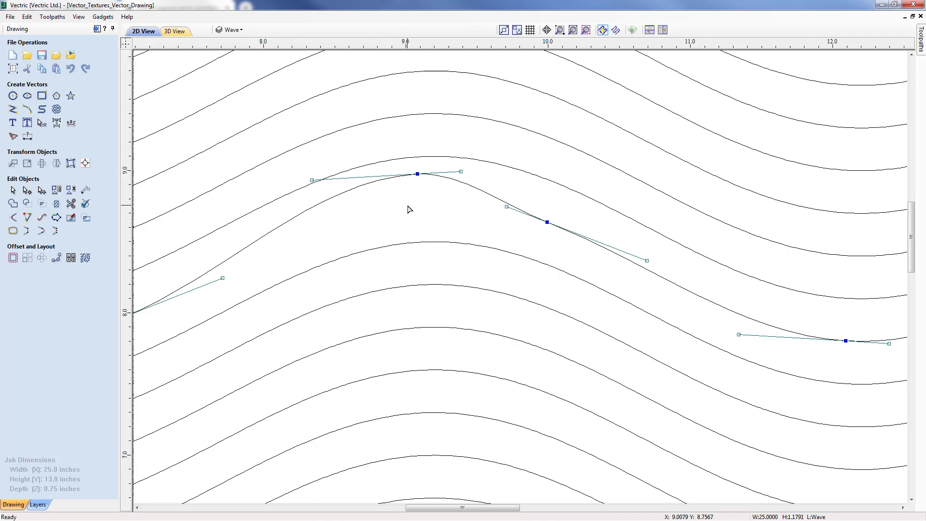
pyautogui.hotkey('ctrl', 'z')
pyautogui.scroll(-6, 408, 209)
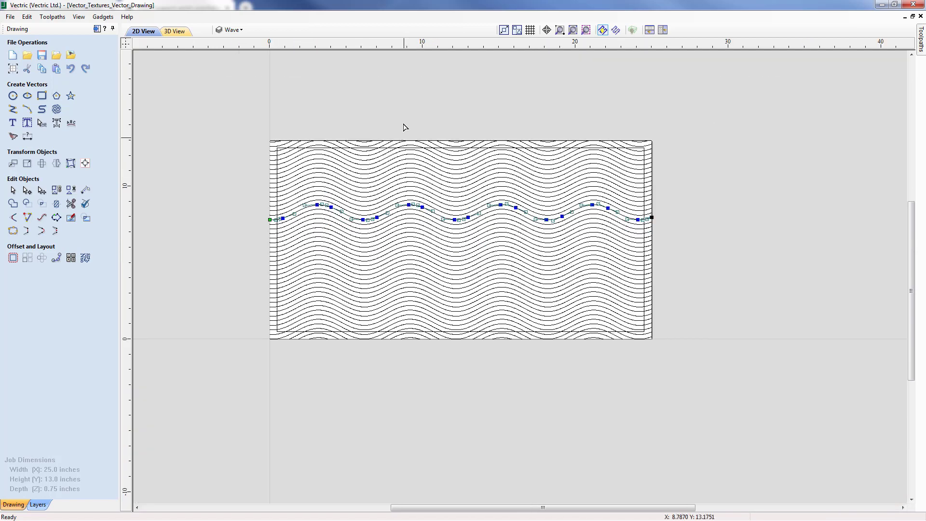
pyautogui.click(390, 121)
pyautogui.moveTo(388, 121); pyautogui.dragTo(414, 119, button='middle')
pyautogui.scroll(2, 441, 137)
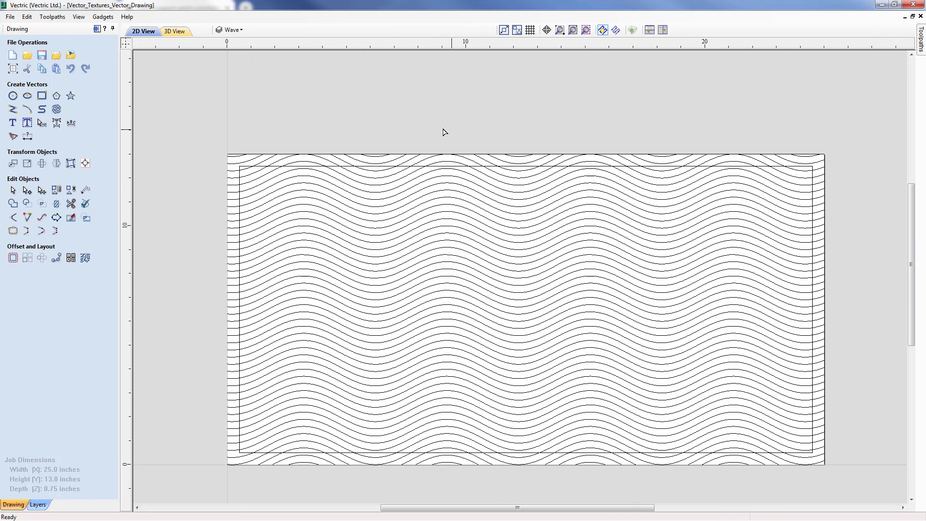
# Save the job in the Vector_Textures_FILES folder under the existing file name Vector_Textures_Vector_Drawing.crv
pyautogui.click(10, 17)
pyautogui.click(28, 62)
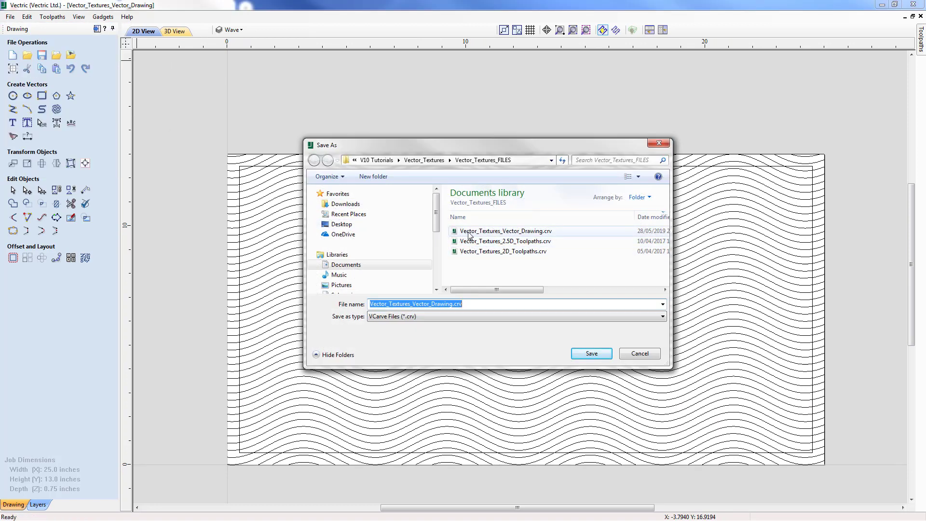
pyautogui.click(538, 234)
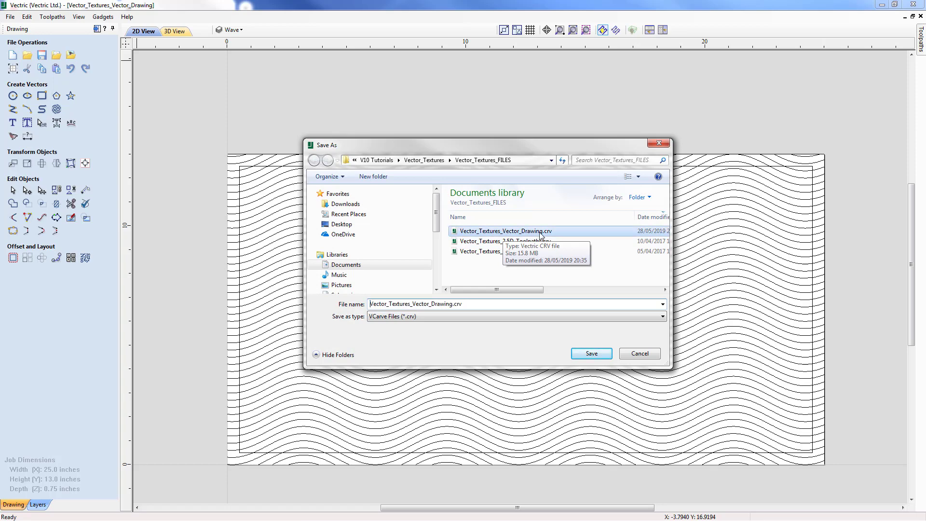